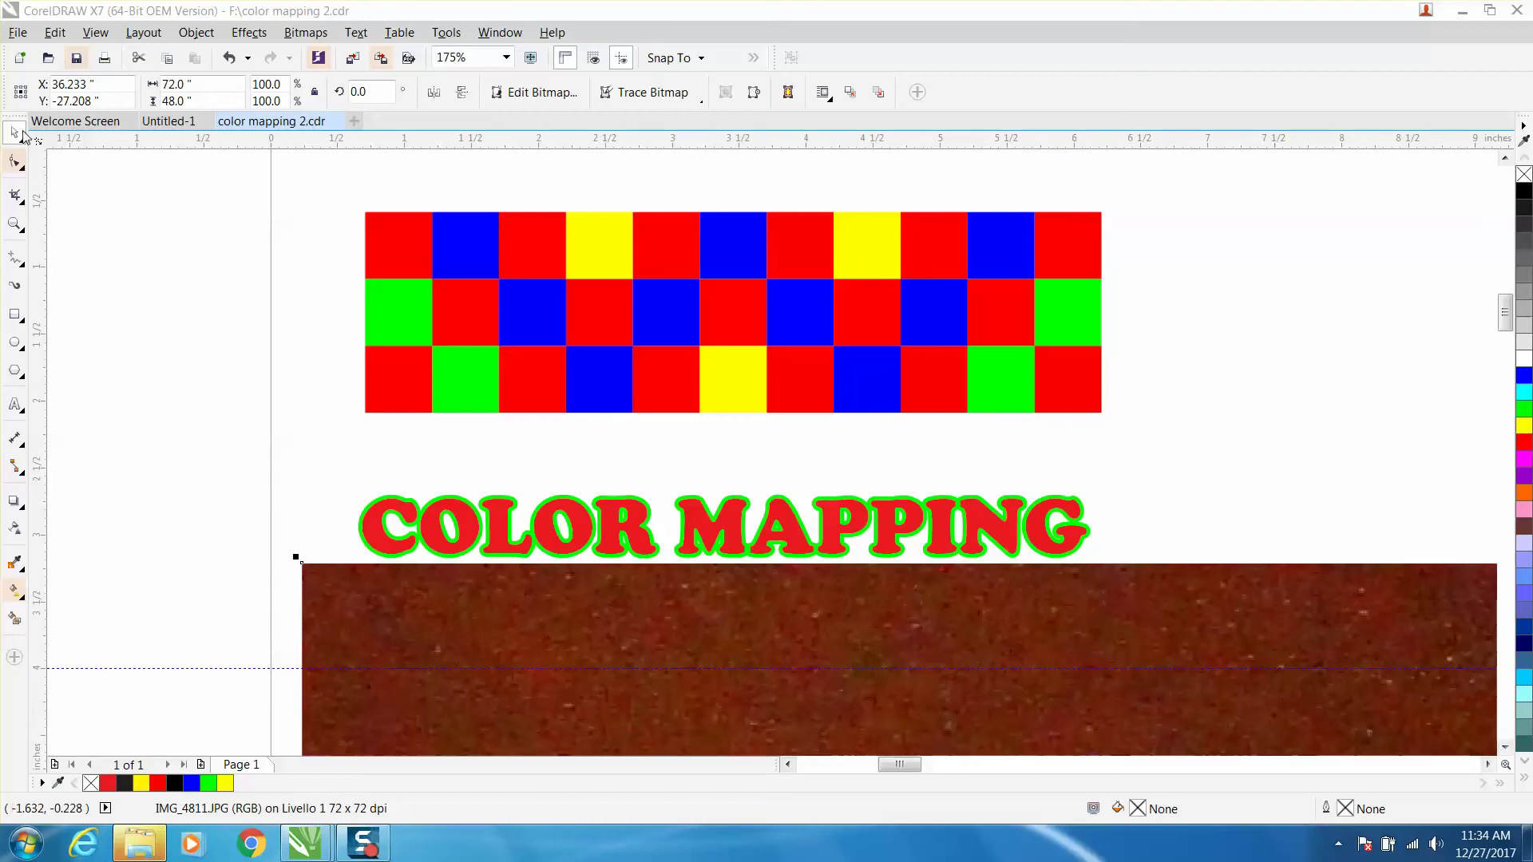
- Delete the horizontal guideline and nudge the COLOR MAPPING title up toward the checkerboard
click(200, 668)
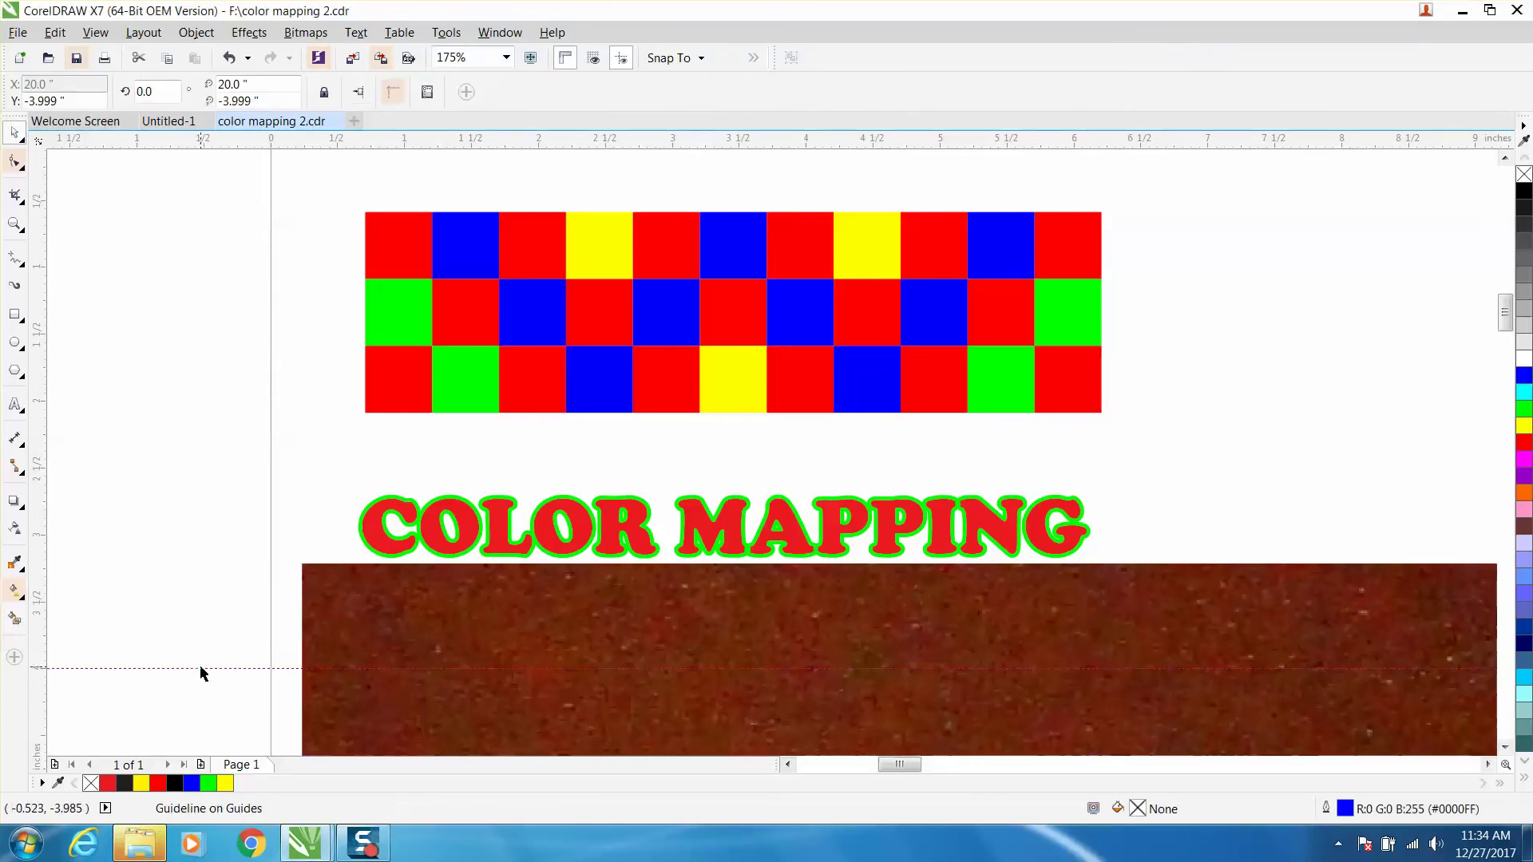
key(Delete)
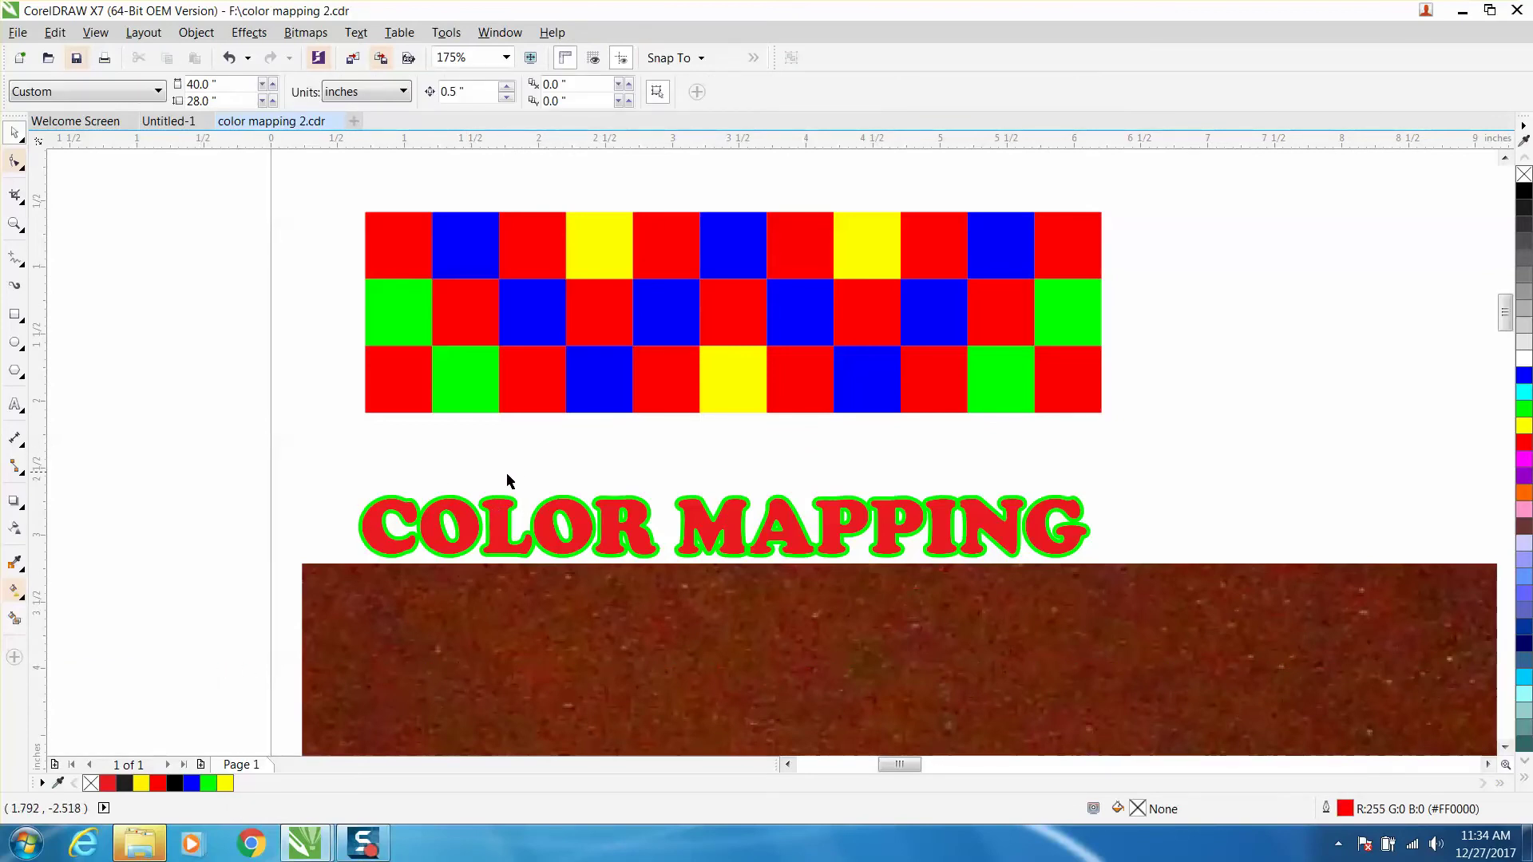
drag(341, 486, 1104, 577)
drag(724, 527, 723, 498)
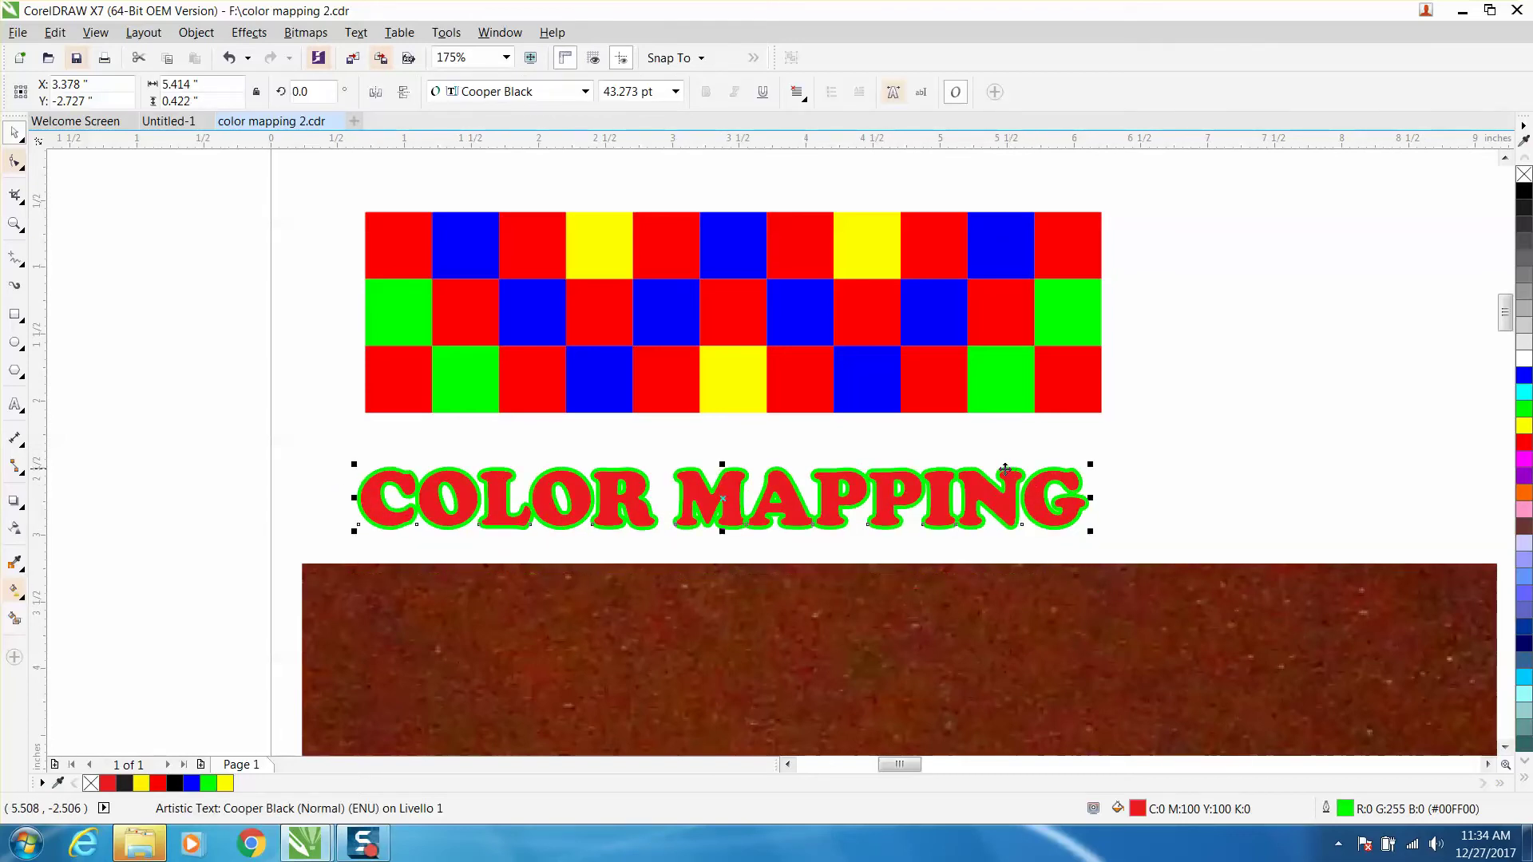
- Zoom in on the checkerboard and the COLOR MAPPING title
scroll(841, 433, down, 2)
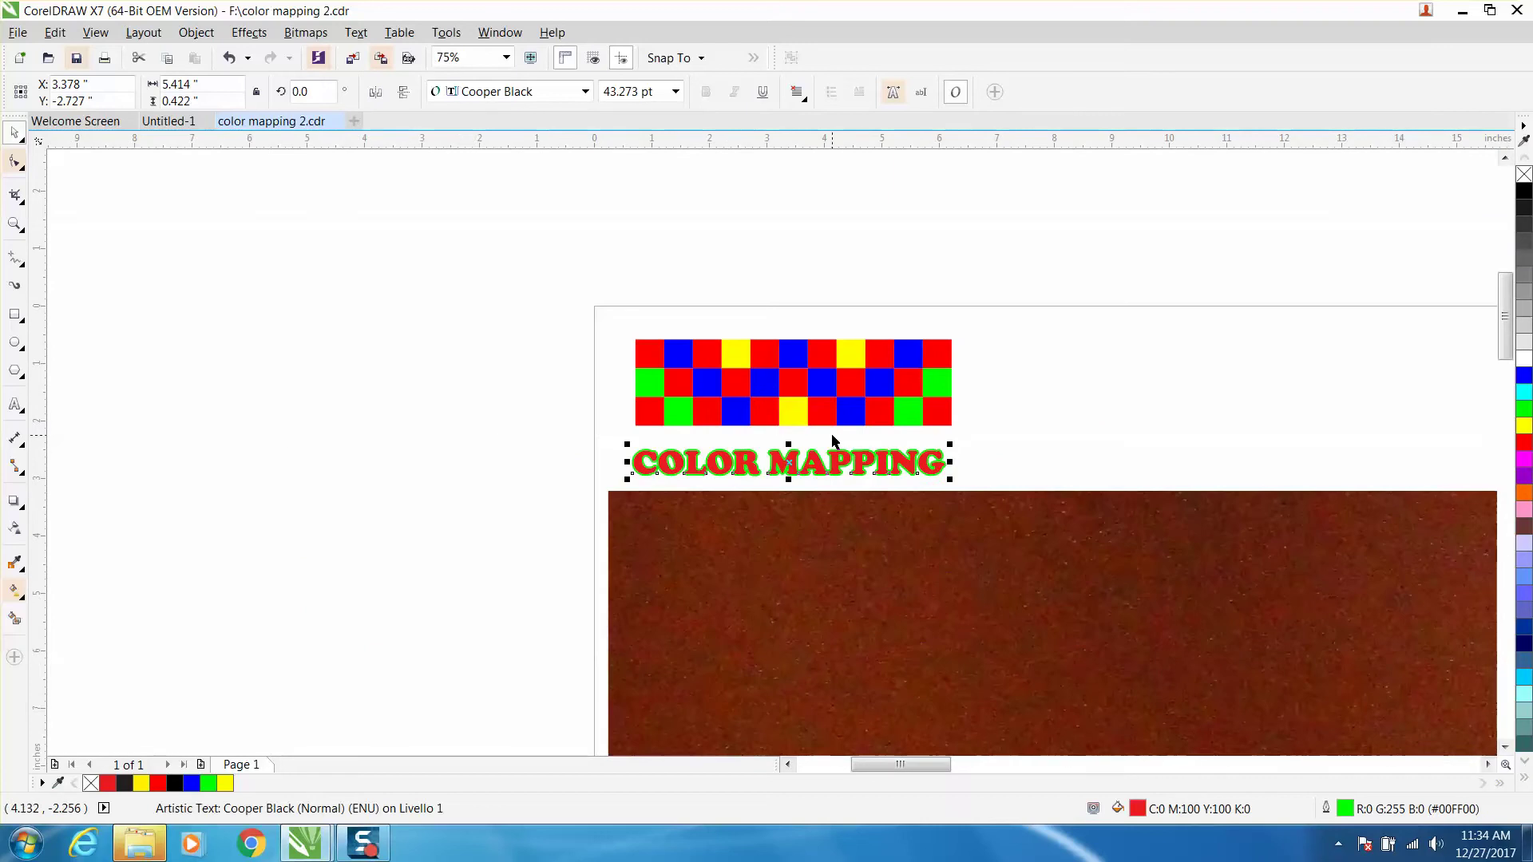
click(14, 225)
drag(581, 319, 1011, 477)
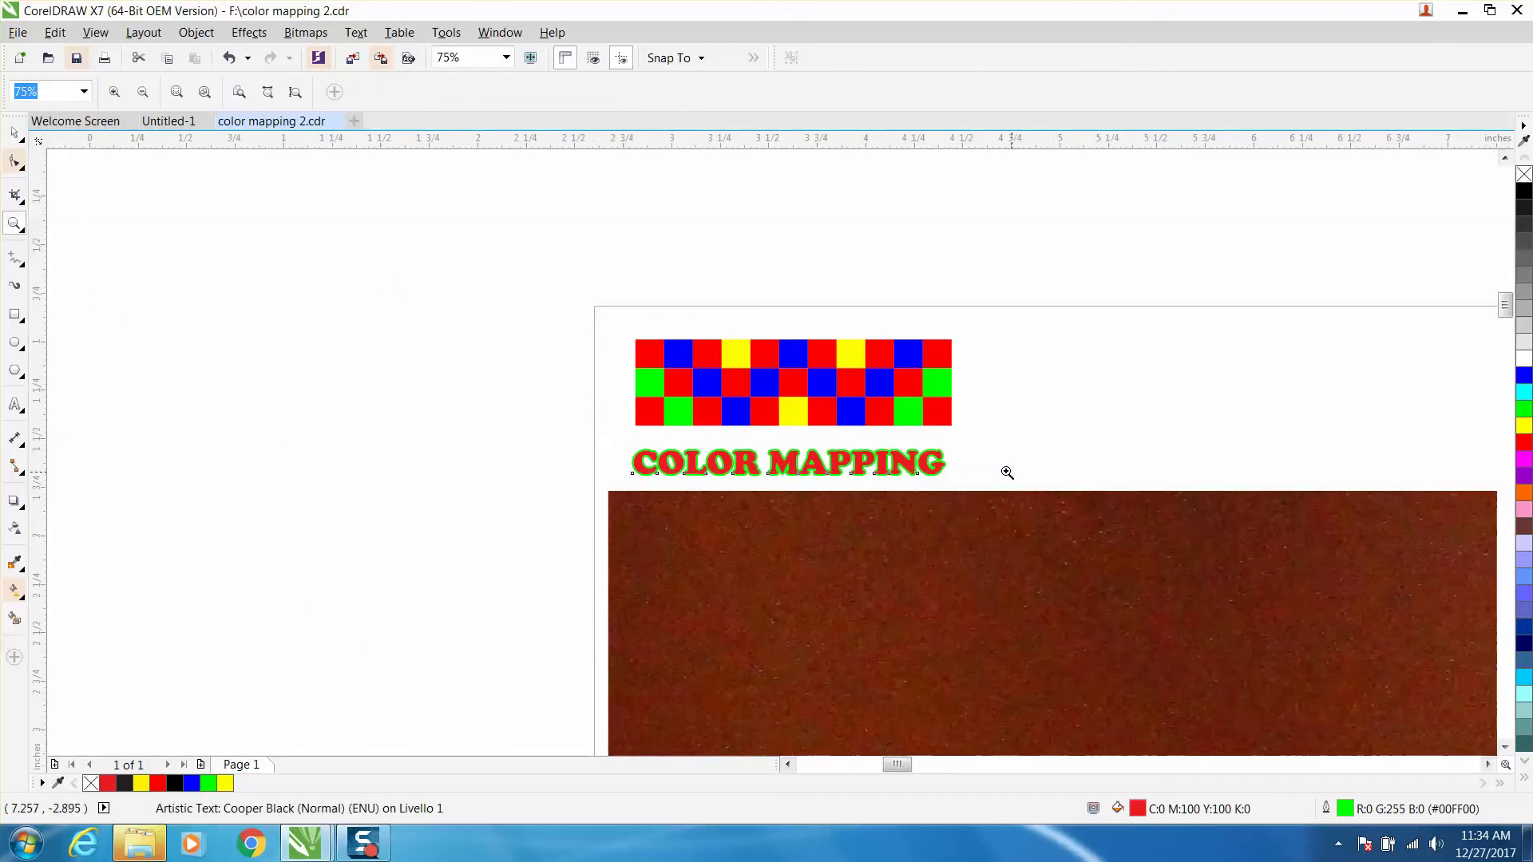
click(14, 131)
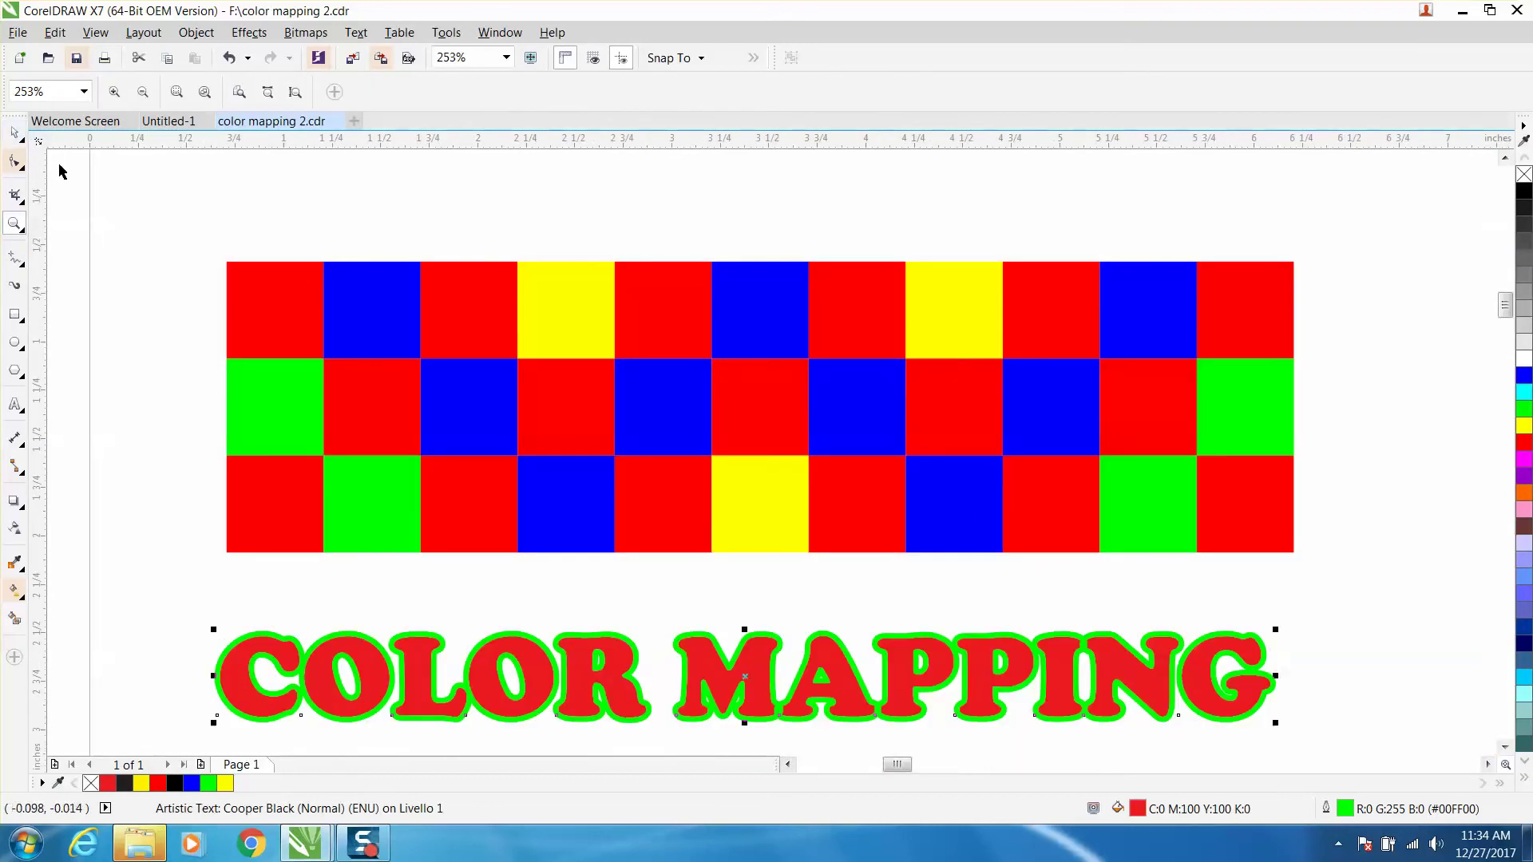
- Inspect the red, blue, yellow and green square fills, shifting the top-row blue square slightly left
click(259, 302)
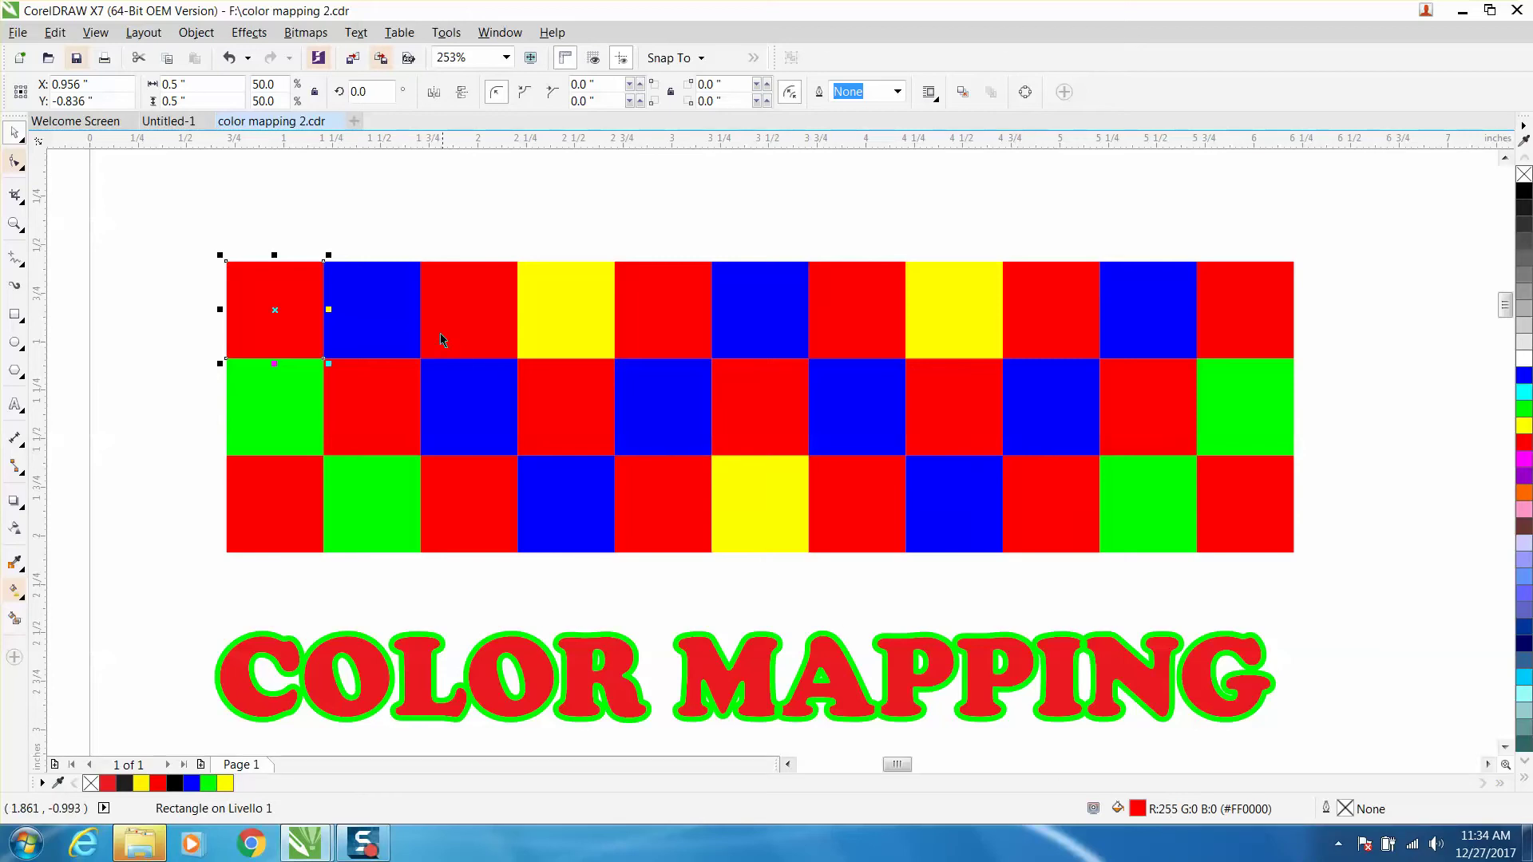
click(383, 307)
drag(383, 307, 380, 307)
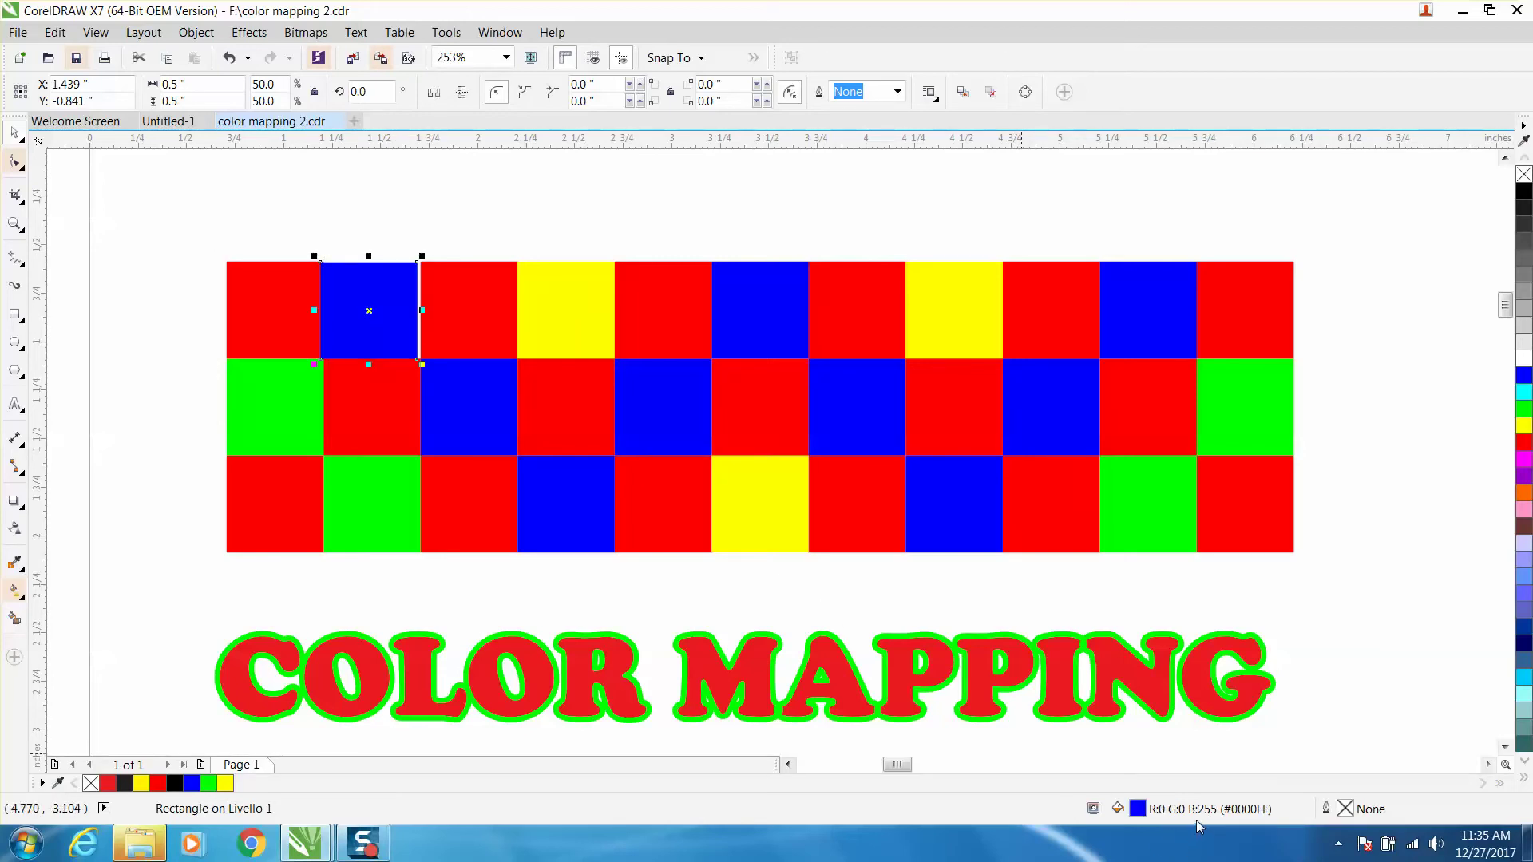
click(541, 332)
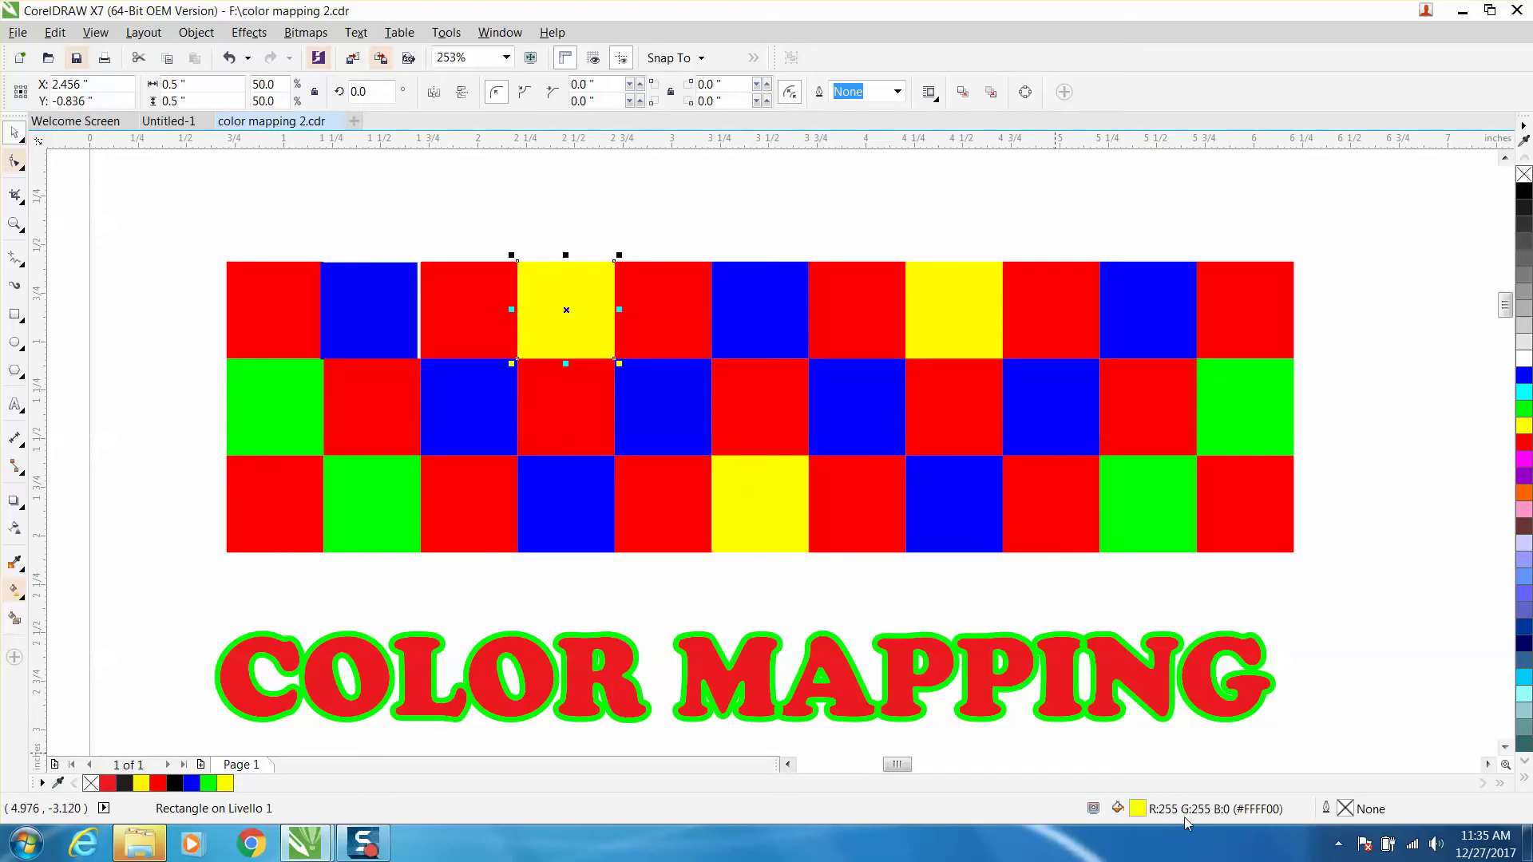
click(1148, 540)
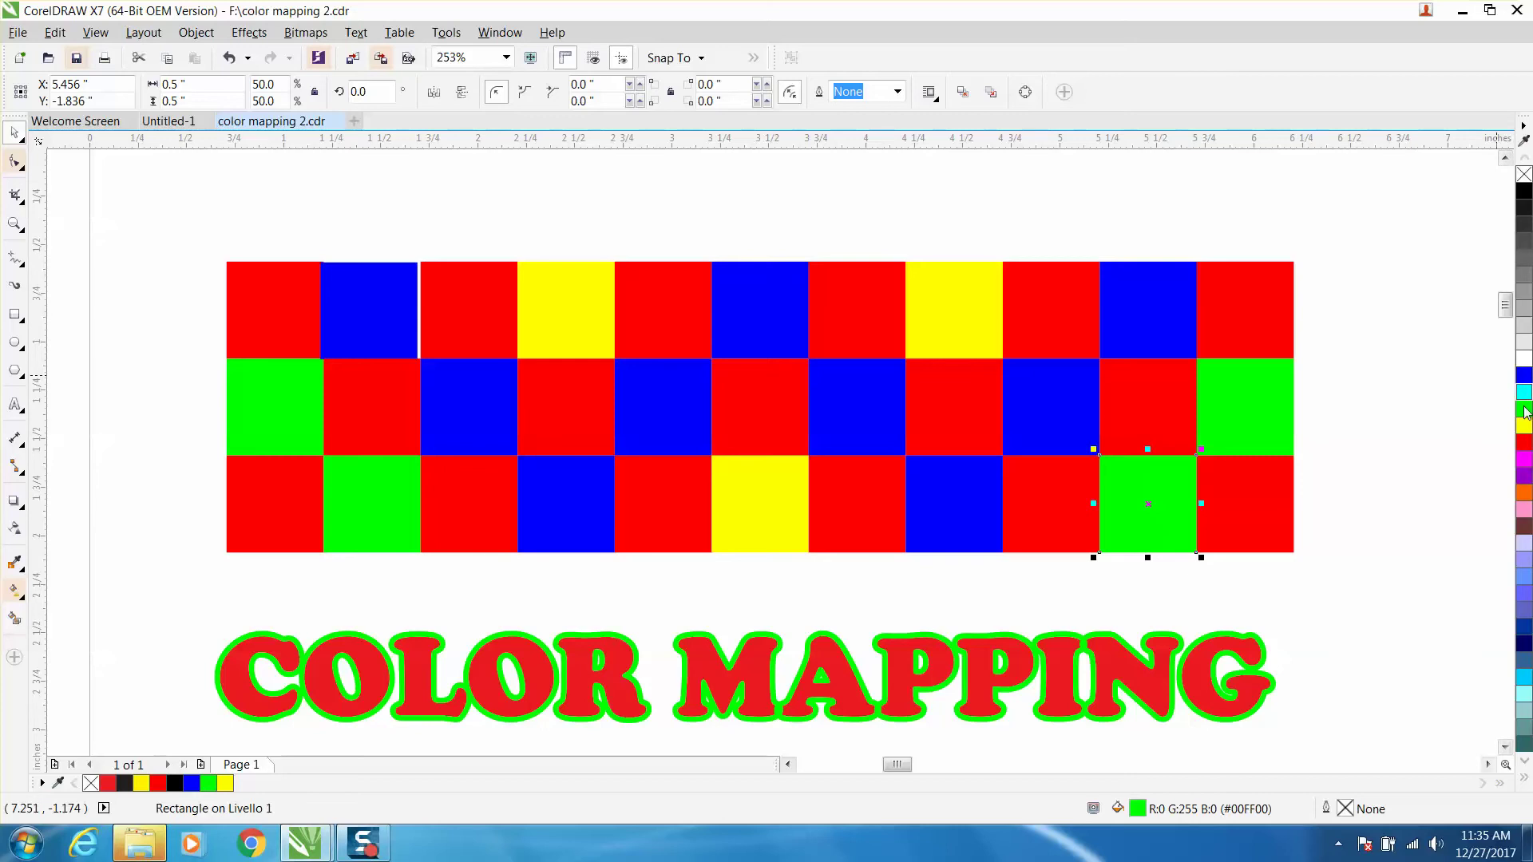
- Deselect the square, zoom in on the engraved-board photo, then zoom back out
click(1402, 437)
scroll(1390, 435, down, 2)
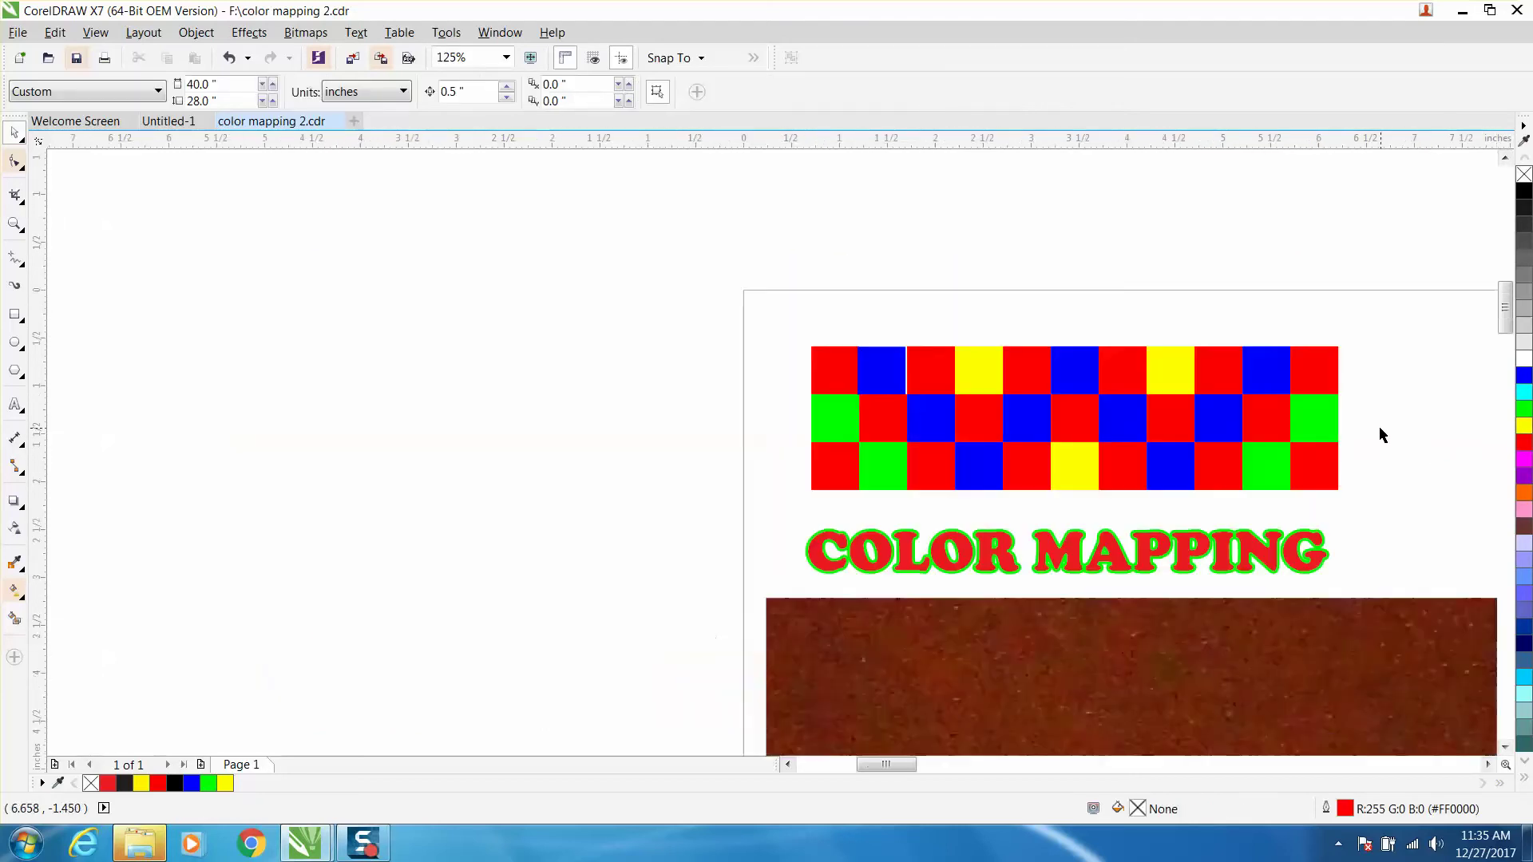
drag(885, 764, 949, 761)
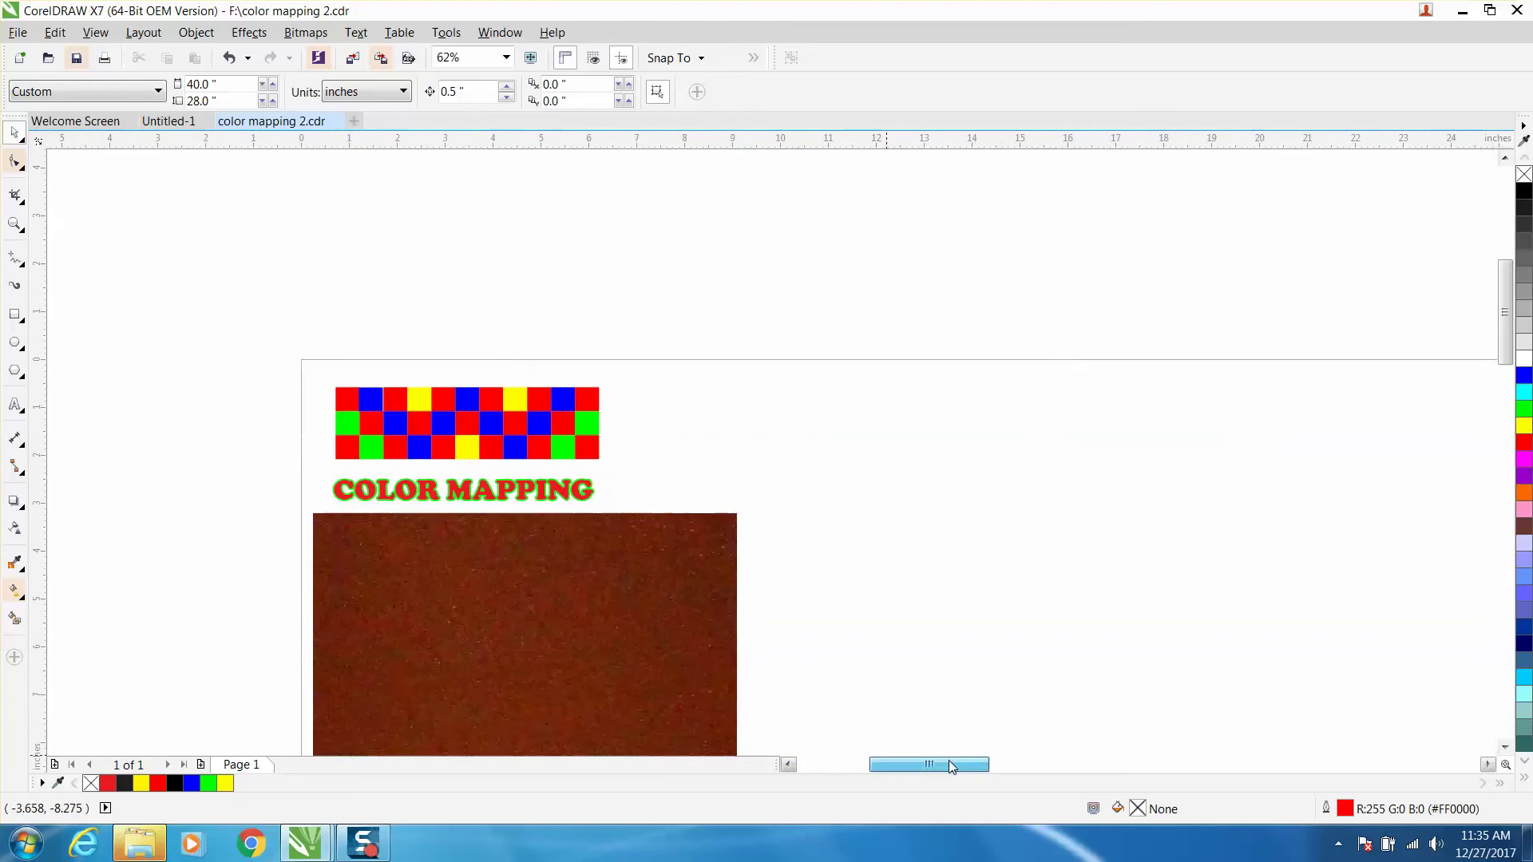
scroll(883, 569, down, 4)
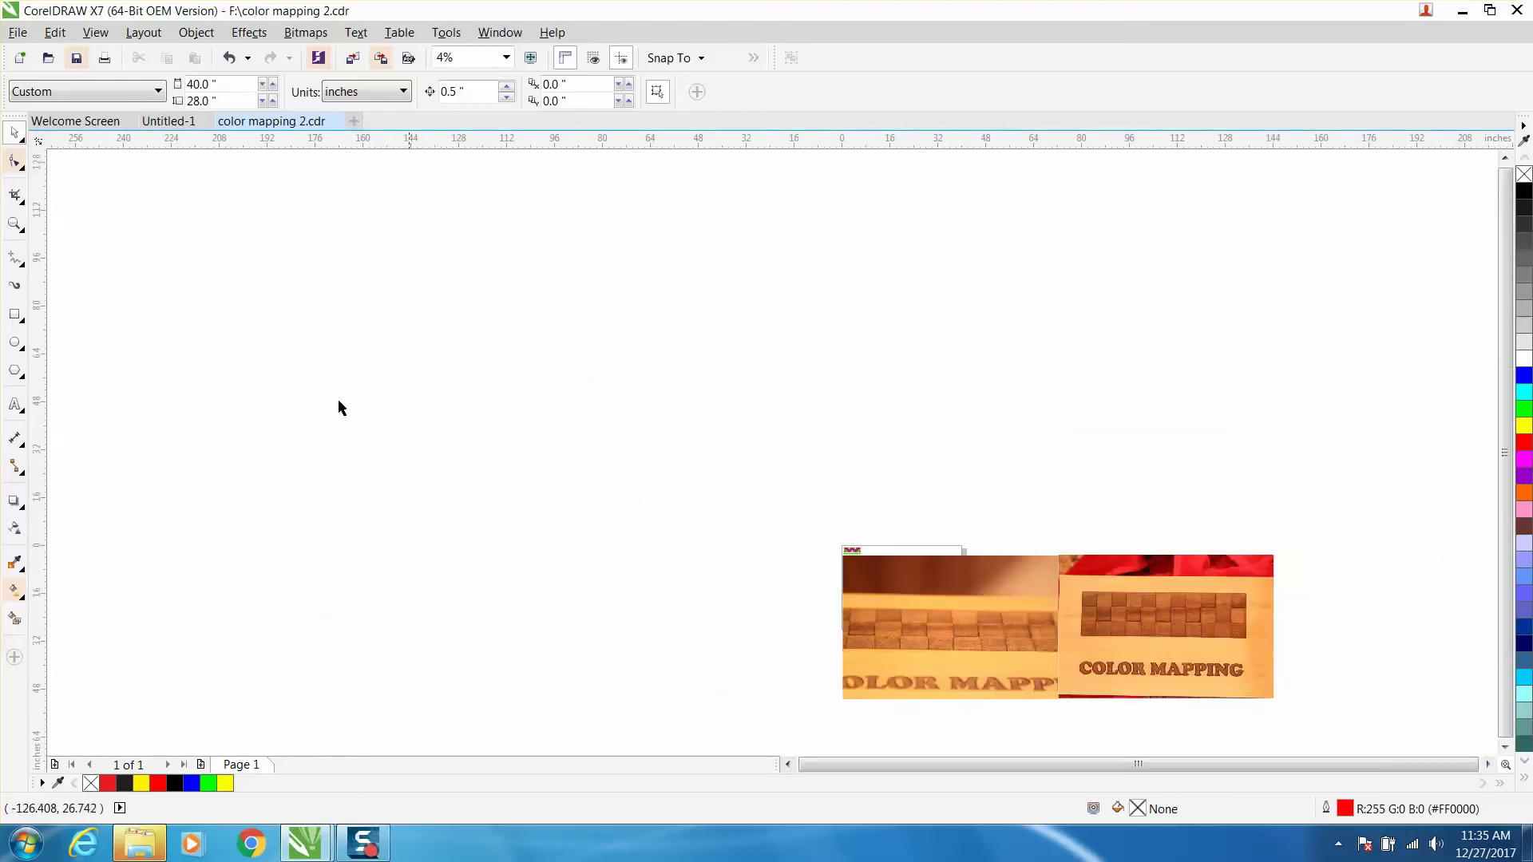
click(14, 224)
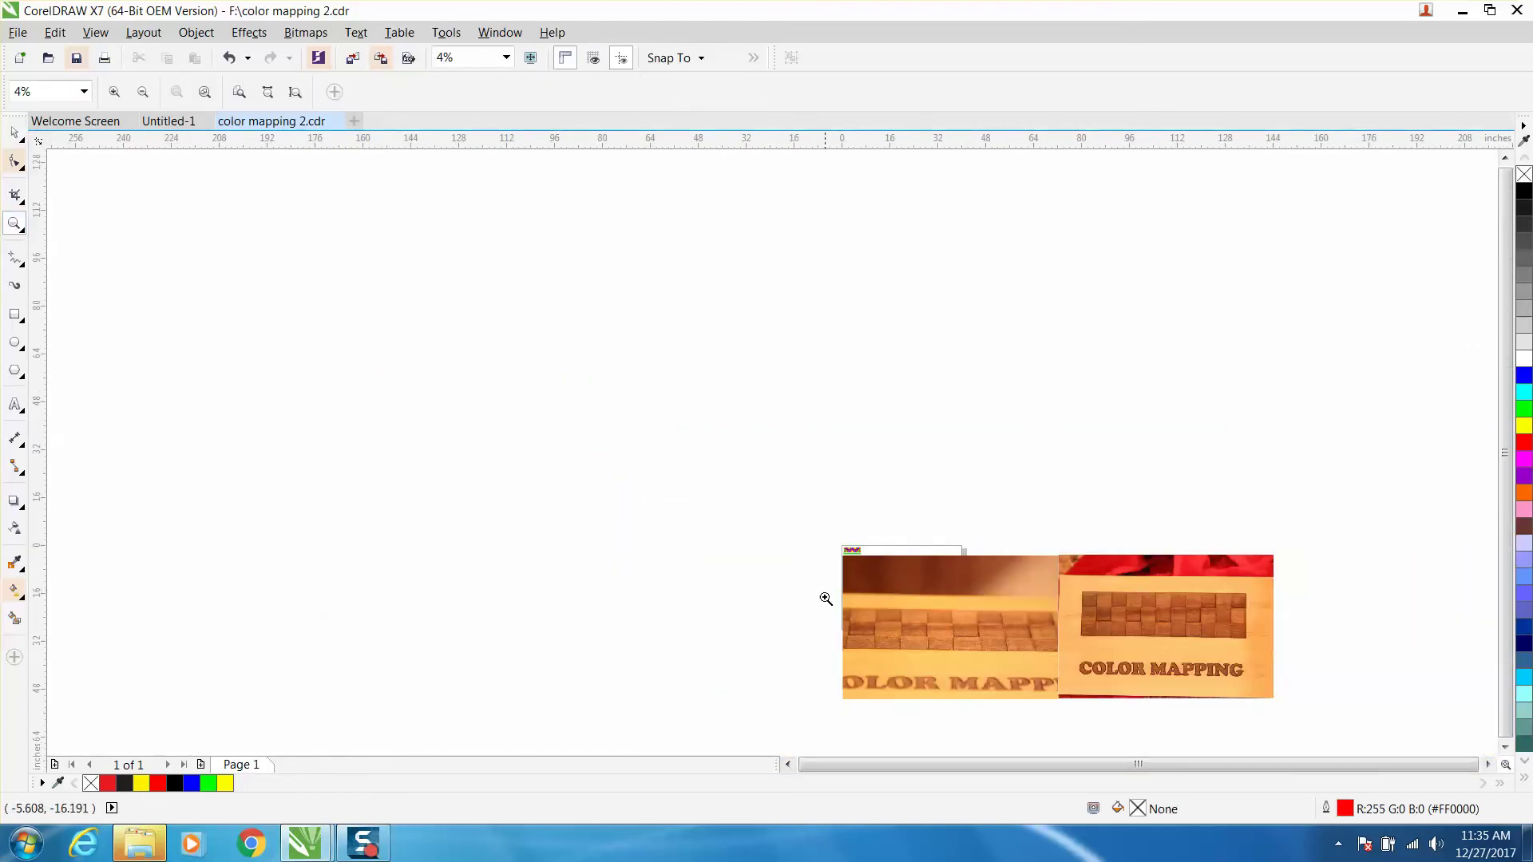
drag(825, 596, 1123, 689)
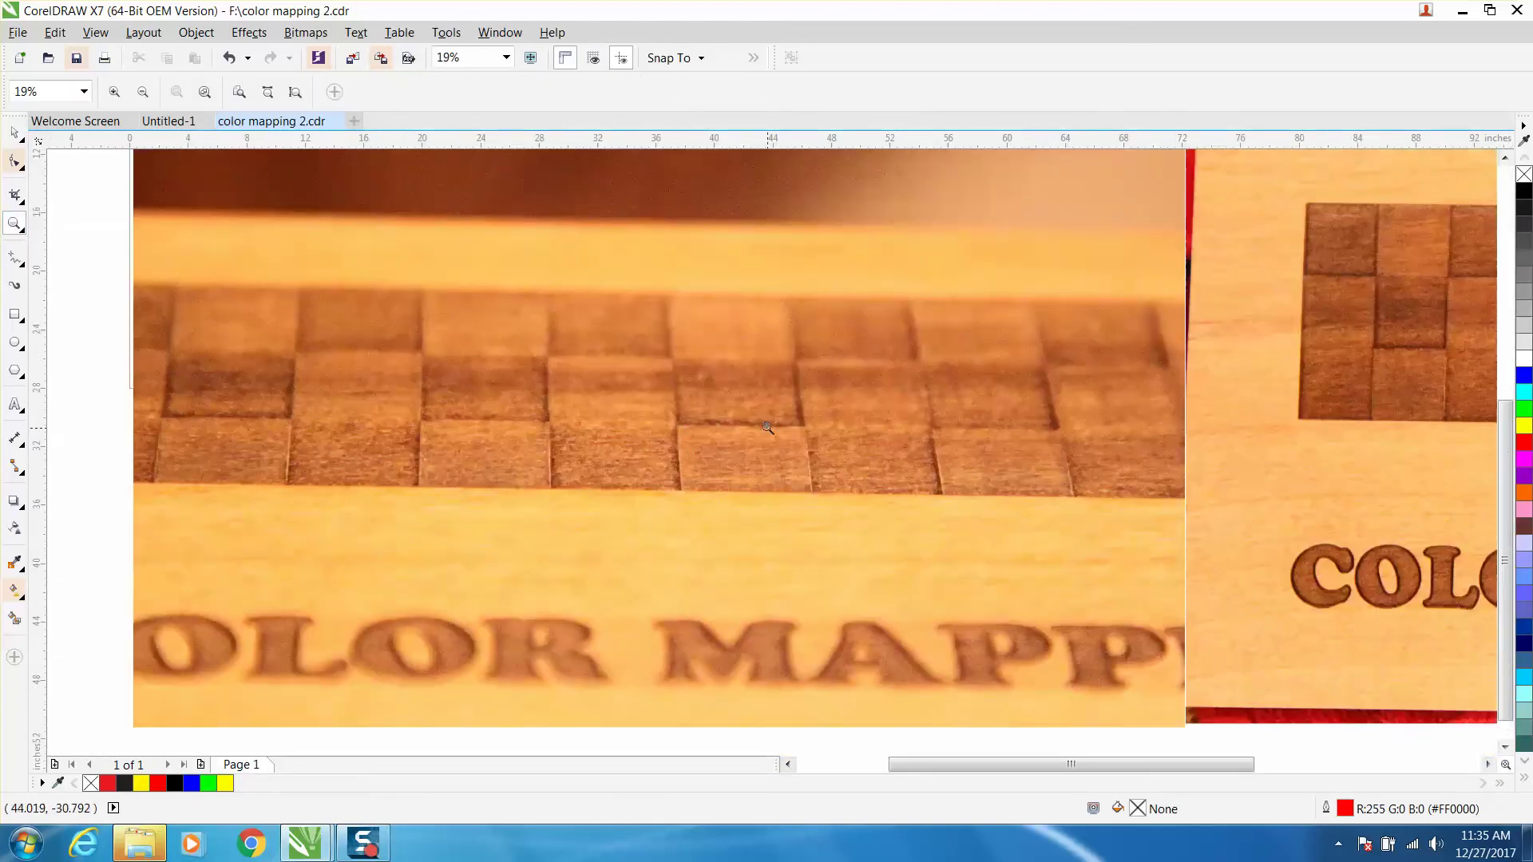
right_click(841, 419)
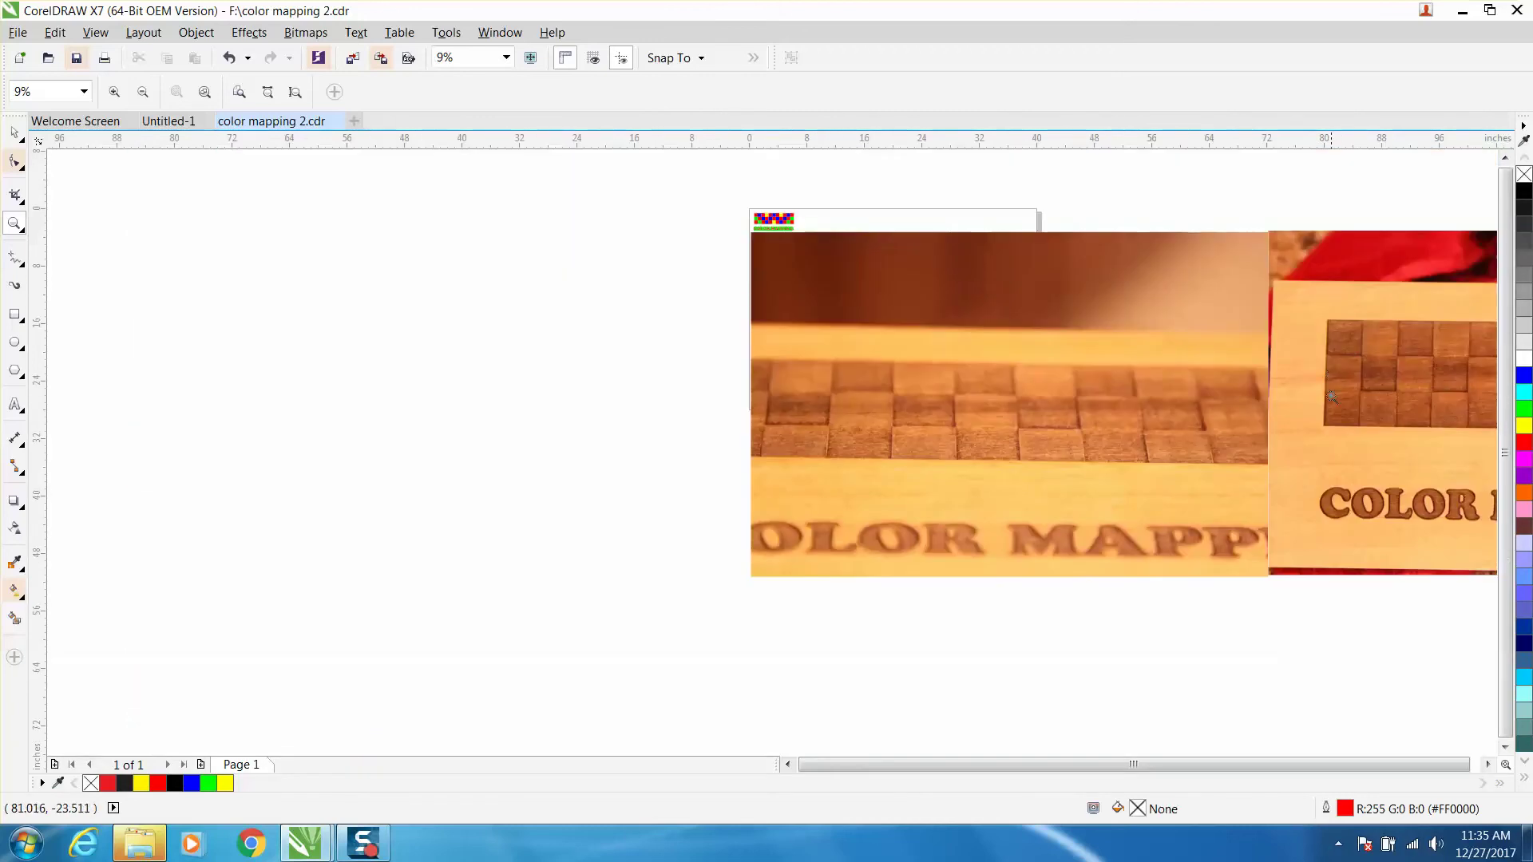
- Dismiss the zoom-boundary warning and zoom in on the page's top-left corner
drag(1147, 765, 1157, 765)
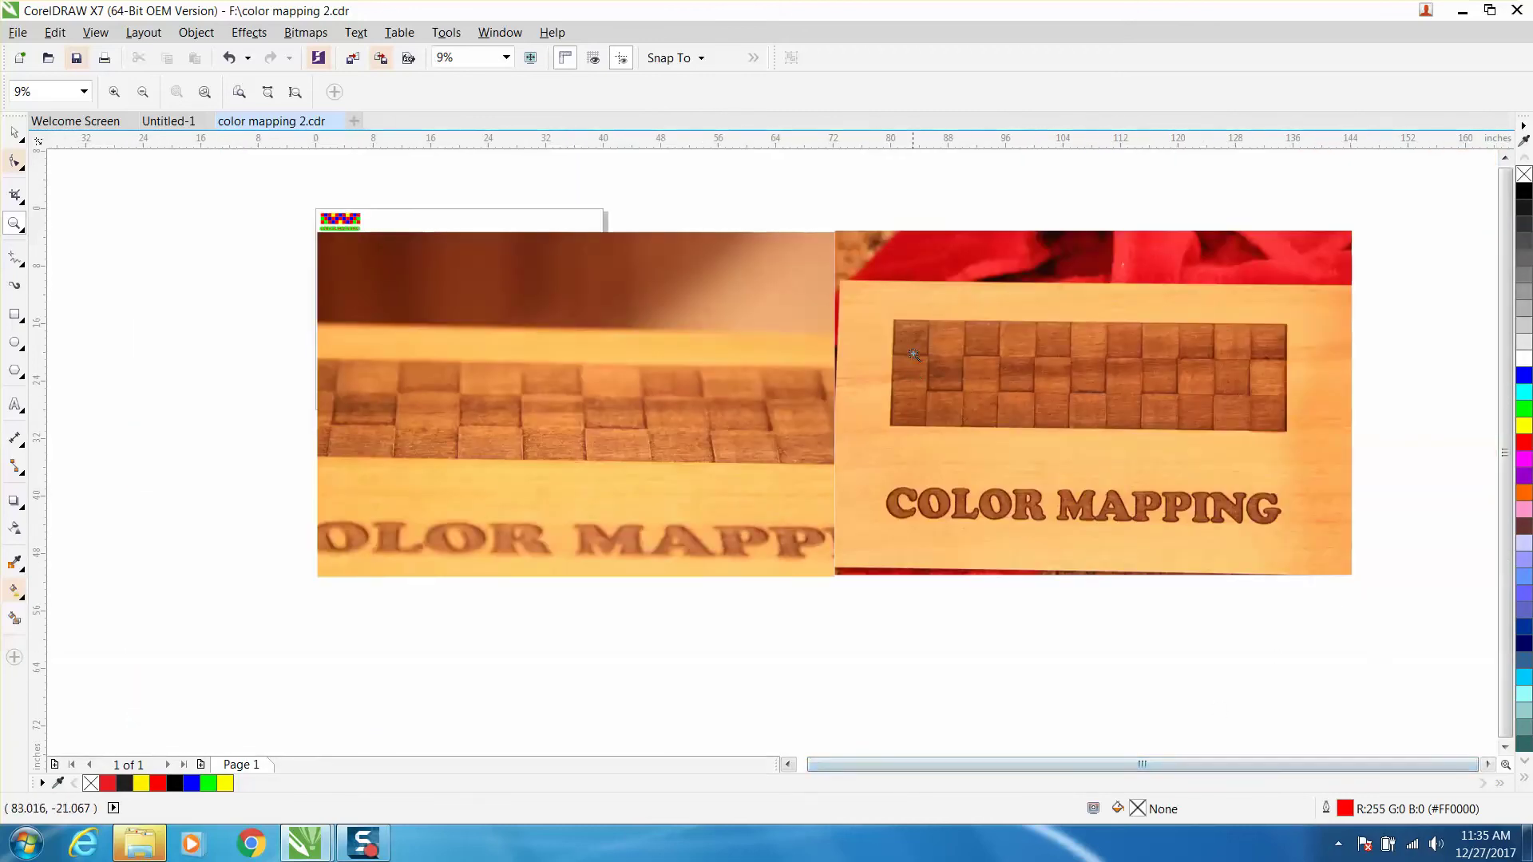
drag(876, 316, 1300, 458)
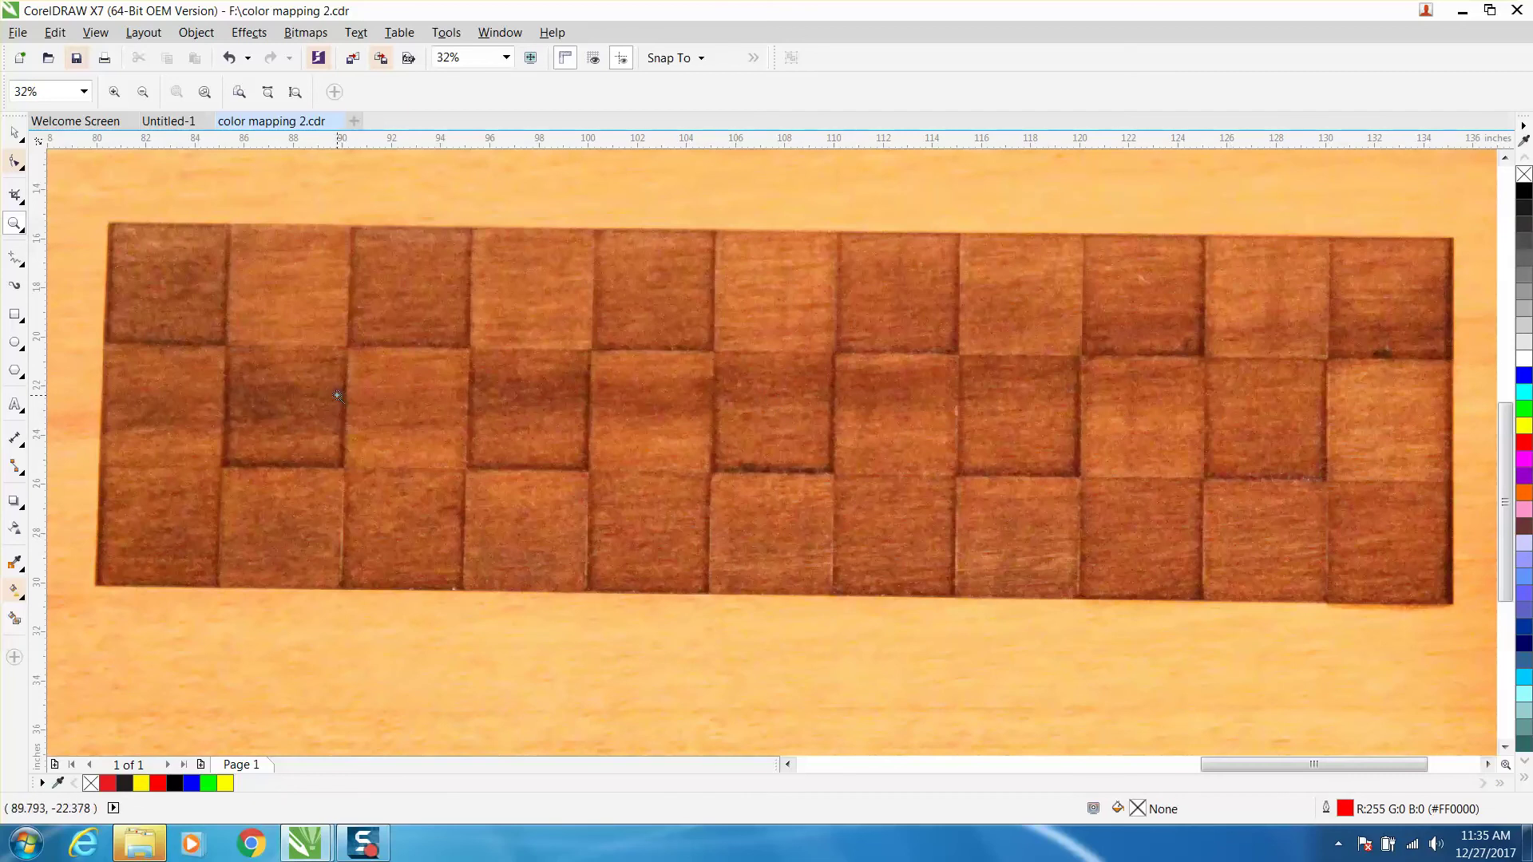
scroll(338, 396, down, 1)
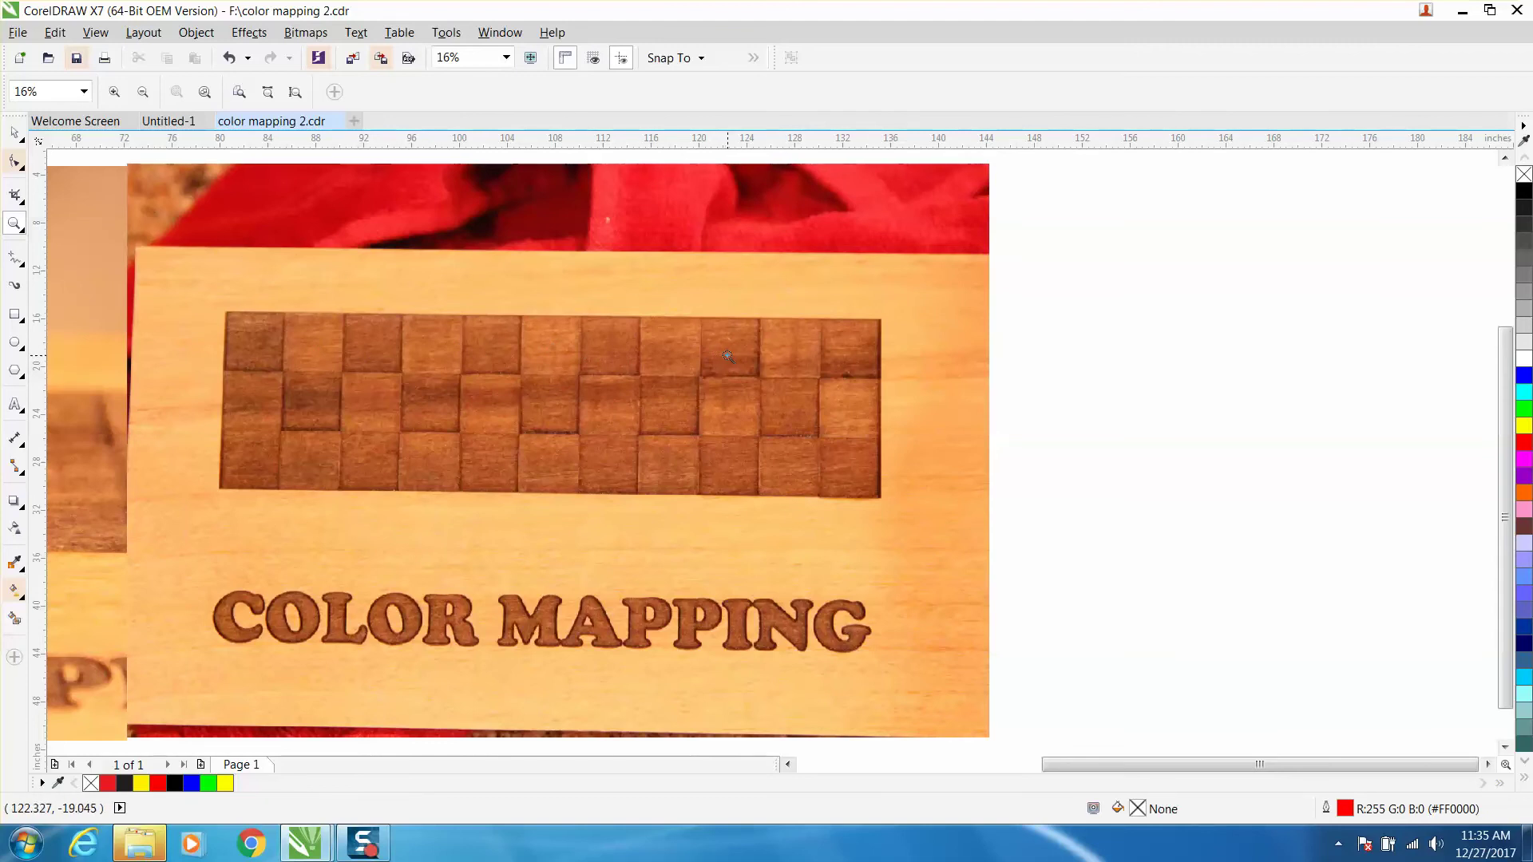
scroll(623, 383, down, 3)
scroll(509, 398, down, 2)
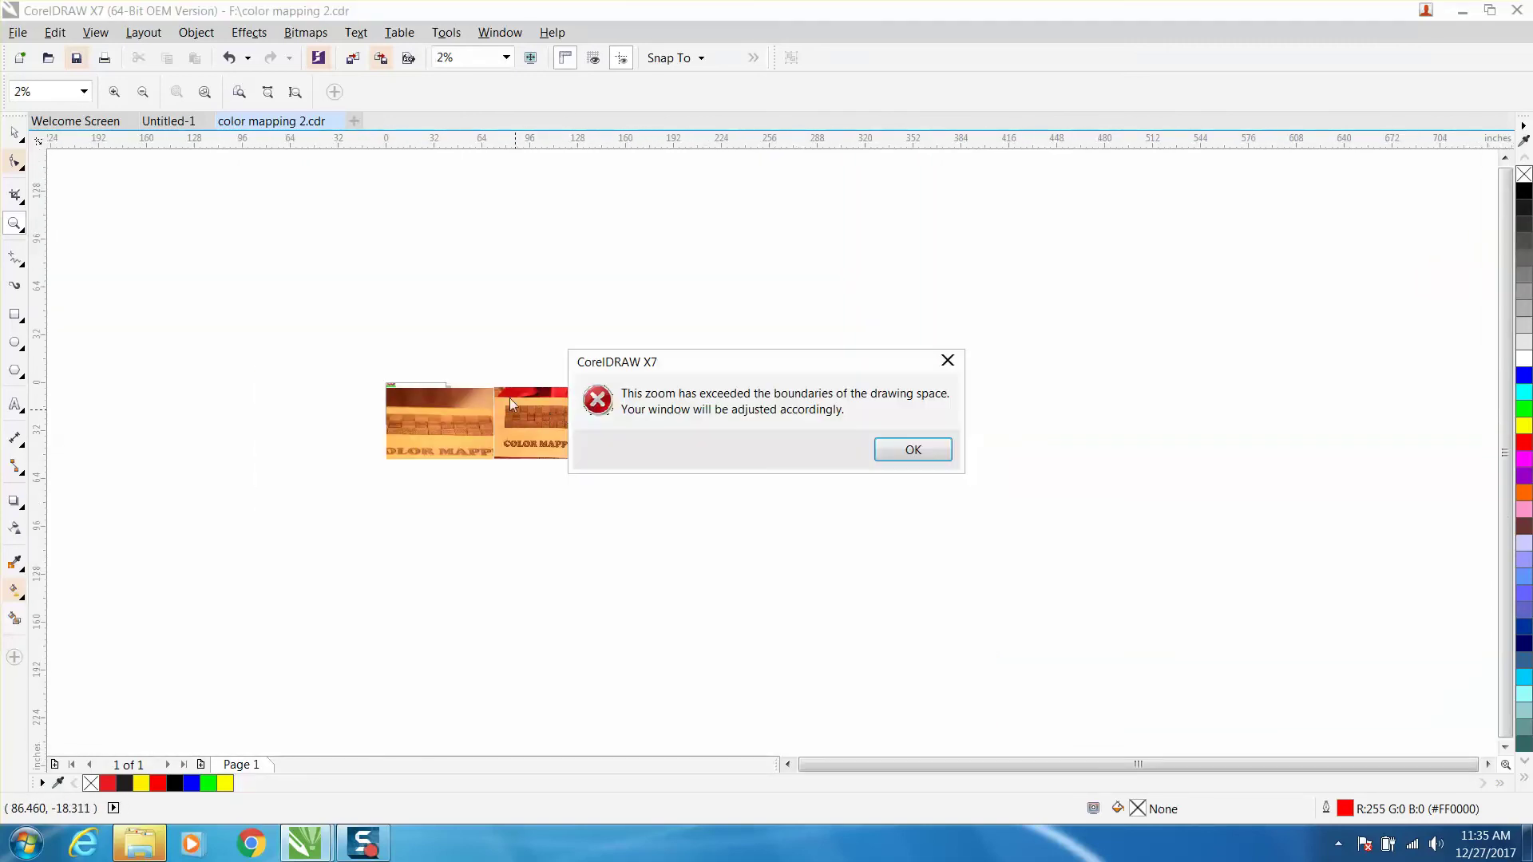
click(900, 448)
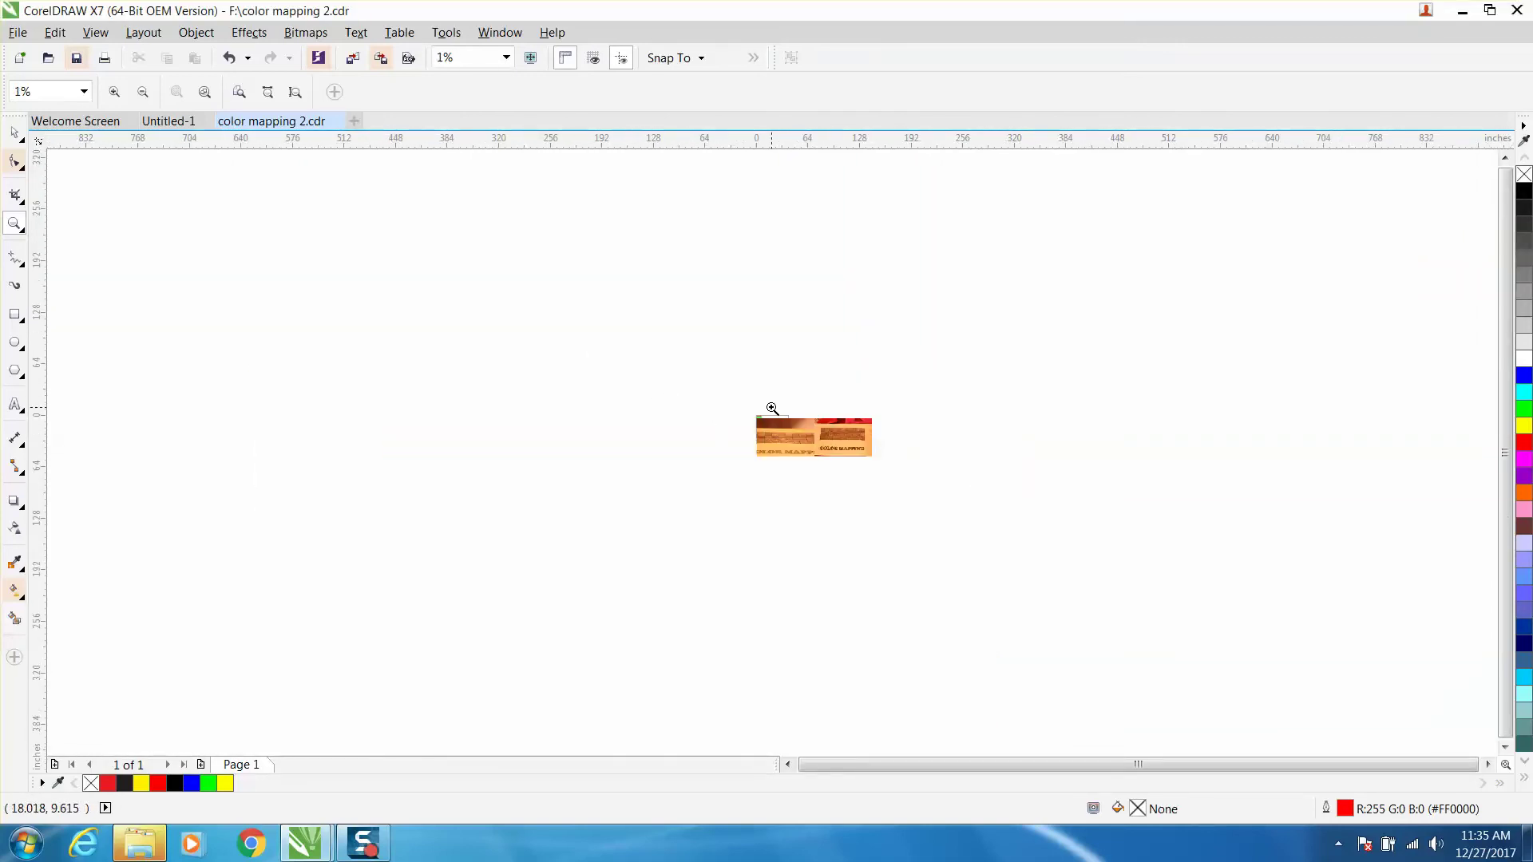
drag(828, 437, 756, 409)
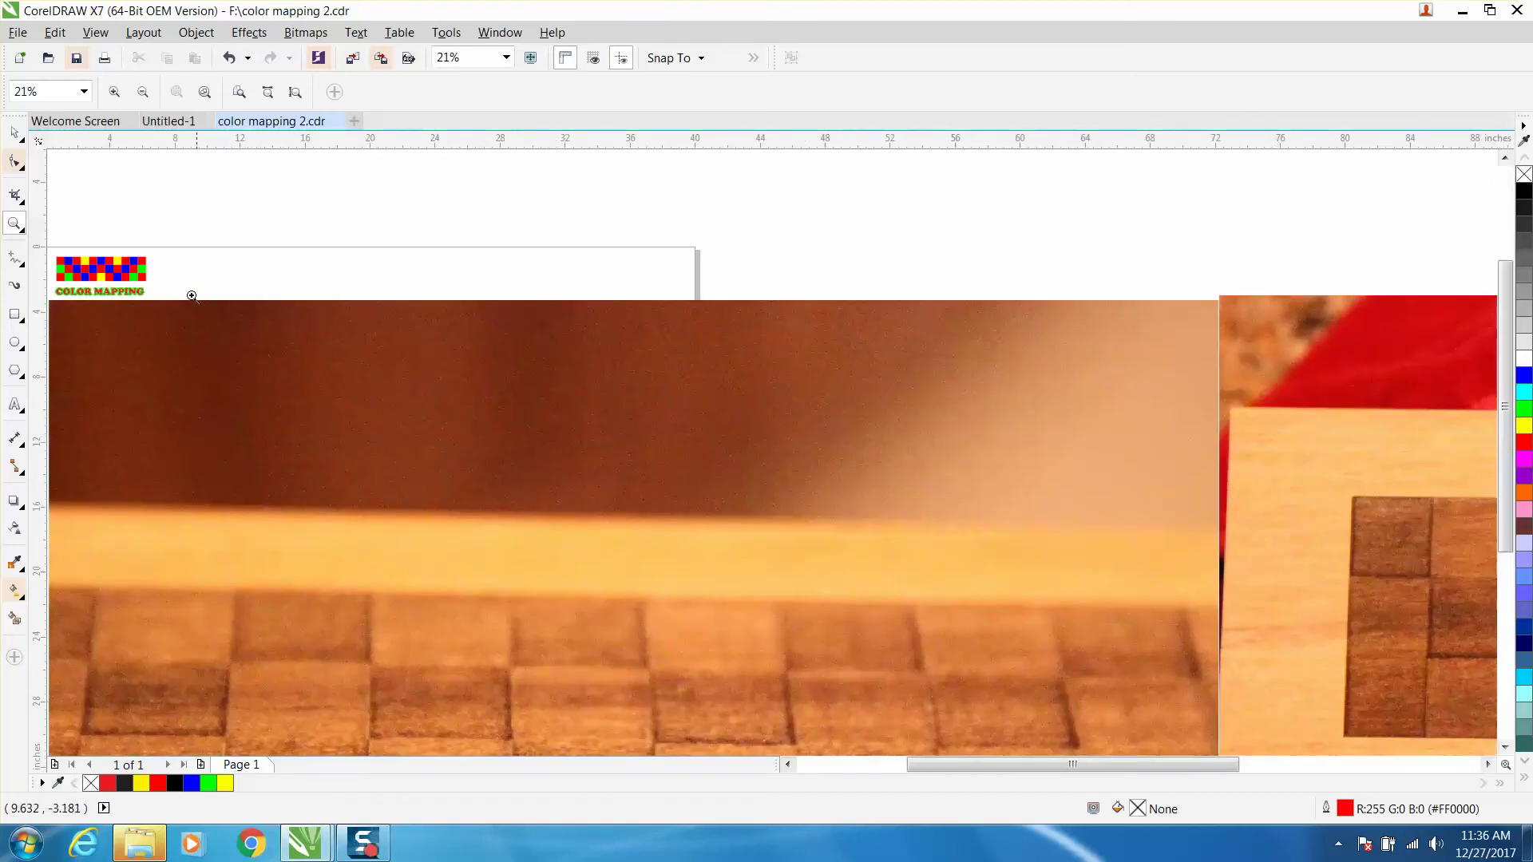
scroll(120, 311, up, 5)
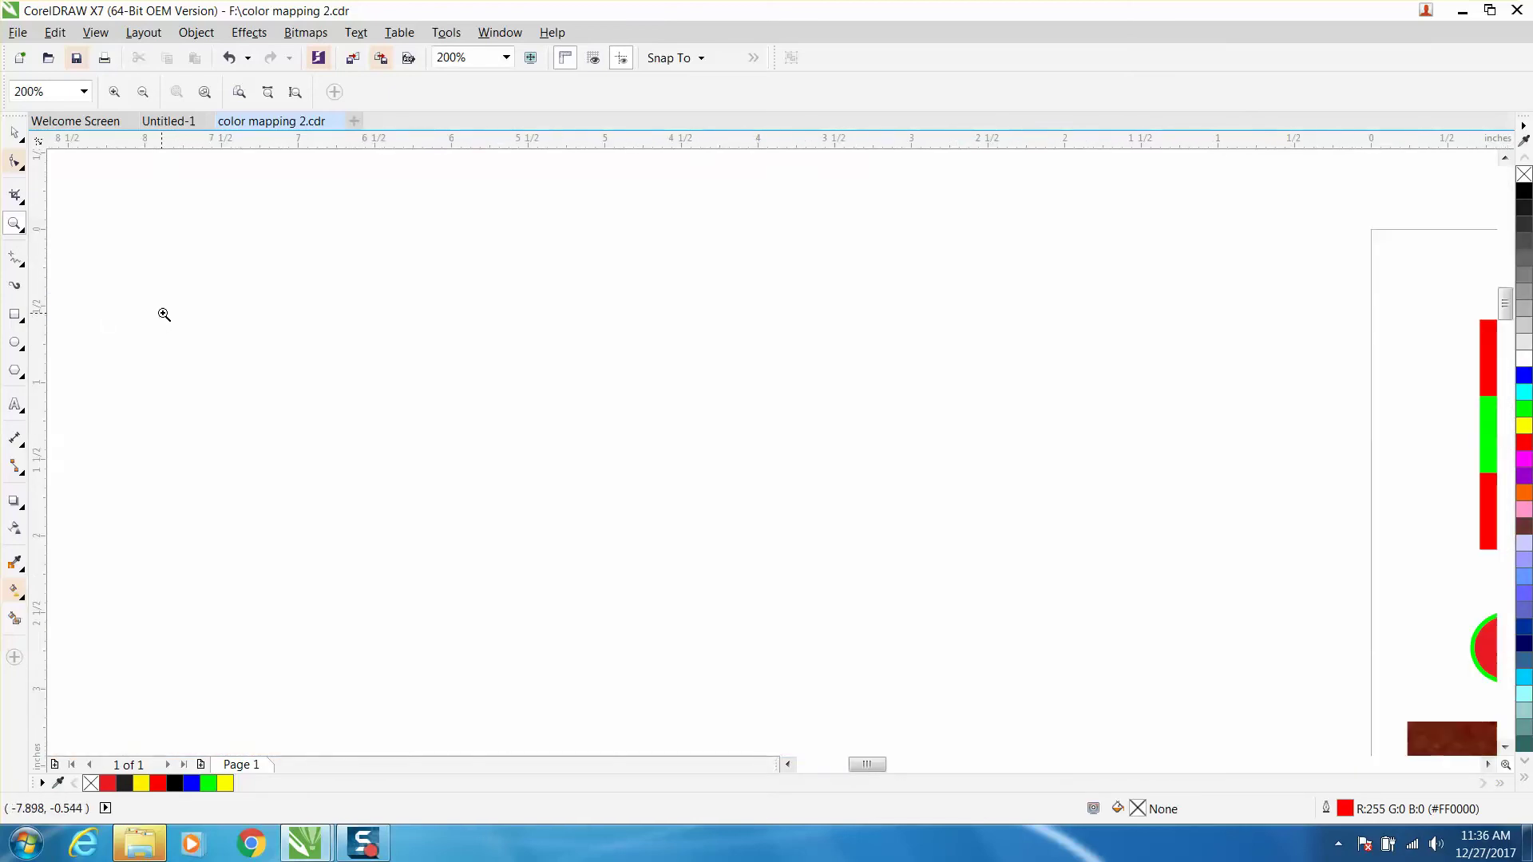
- Zoom to the checkerboard and COLOR MAPPING lettering, then return to the Pick tool
scroll(390, 343, down, 2)
drag(551, 326, 846, 431)
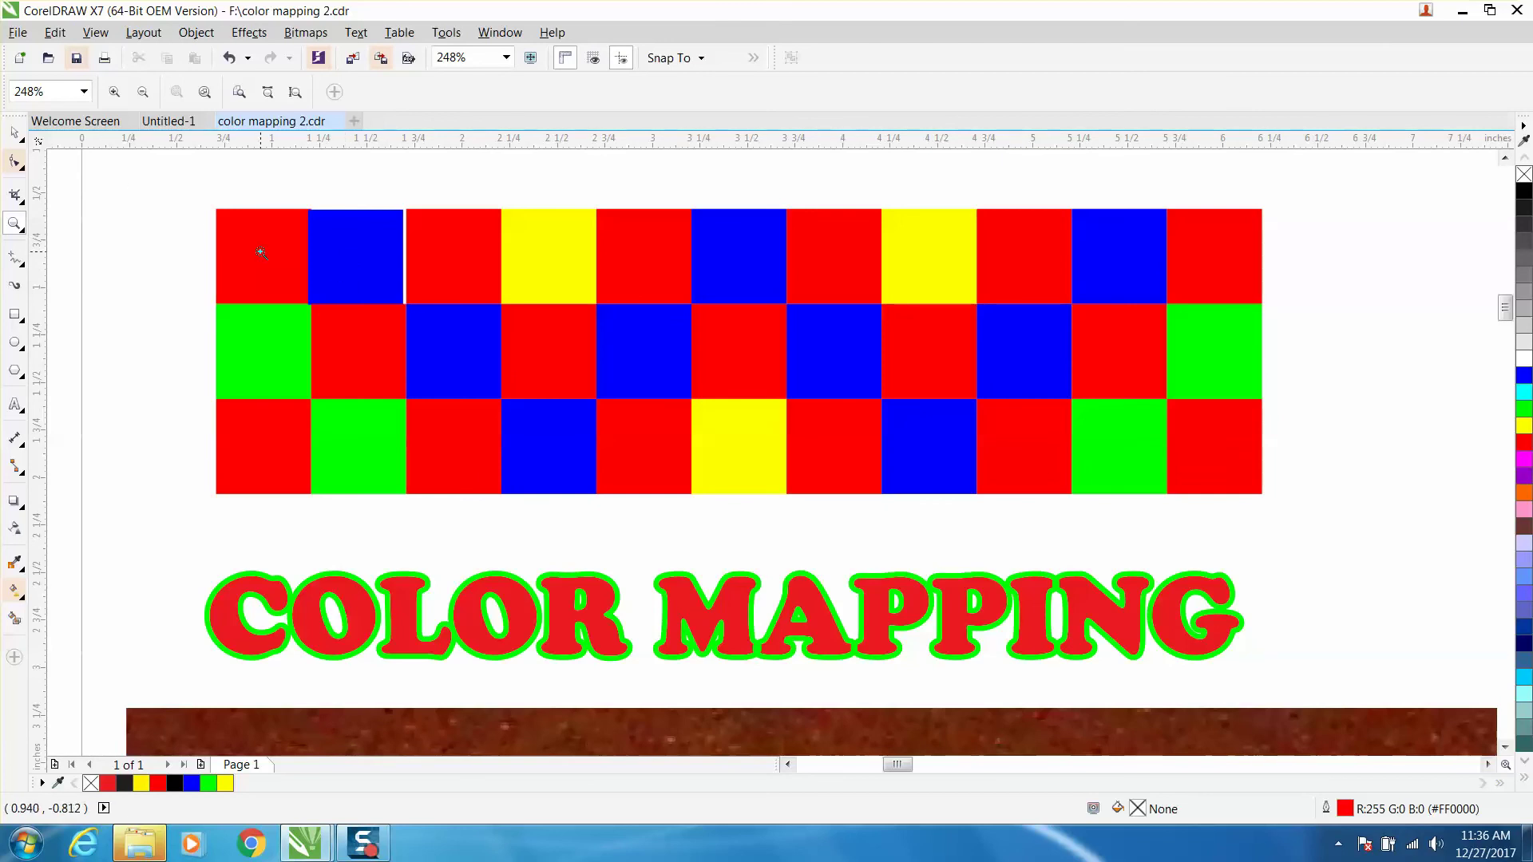
right_click(340, 252)
key(space)
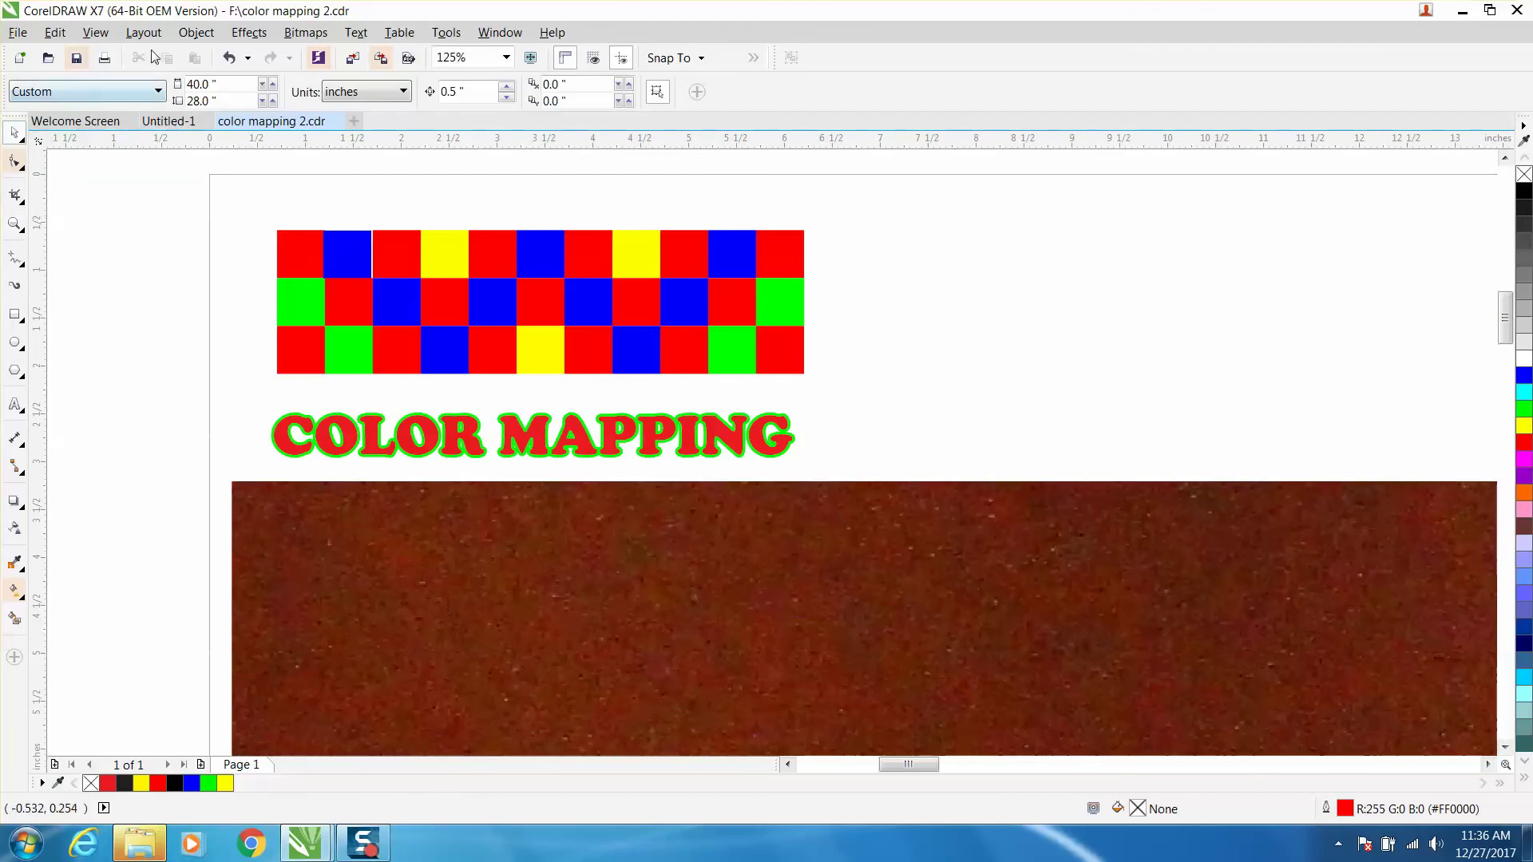
- Open the Epilog Engraver printer preferences from Print and show its Color Mapping settings
click(105, 58)
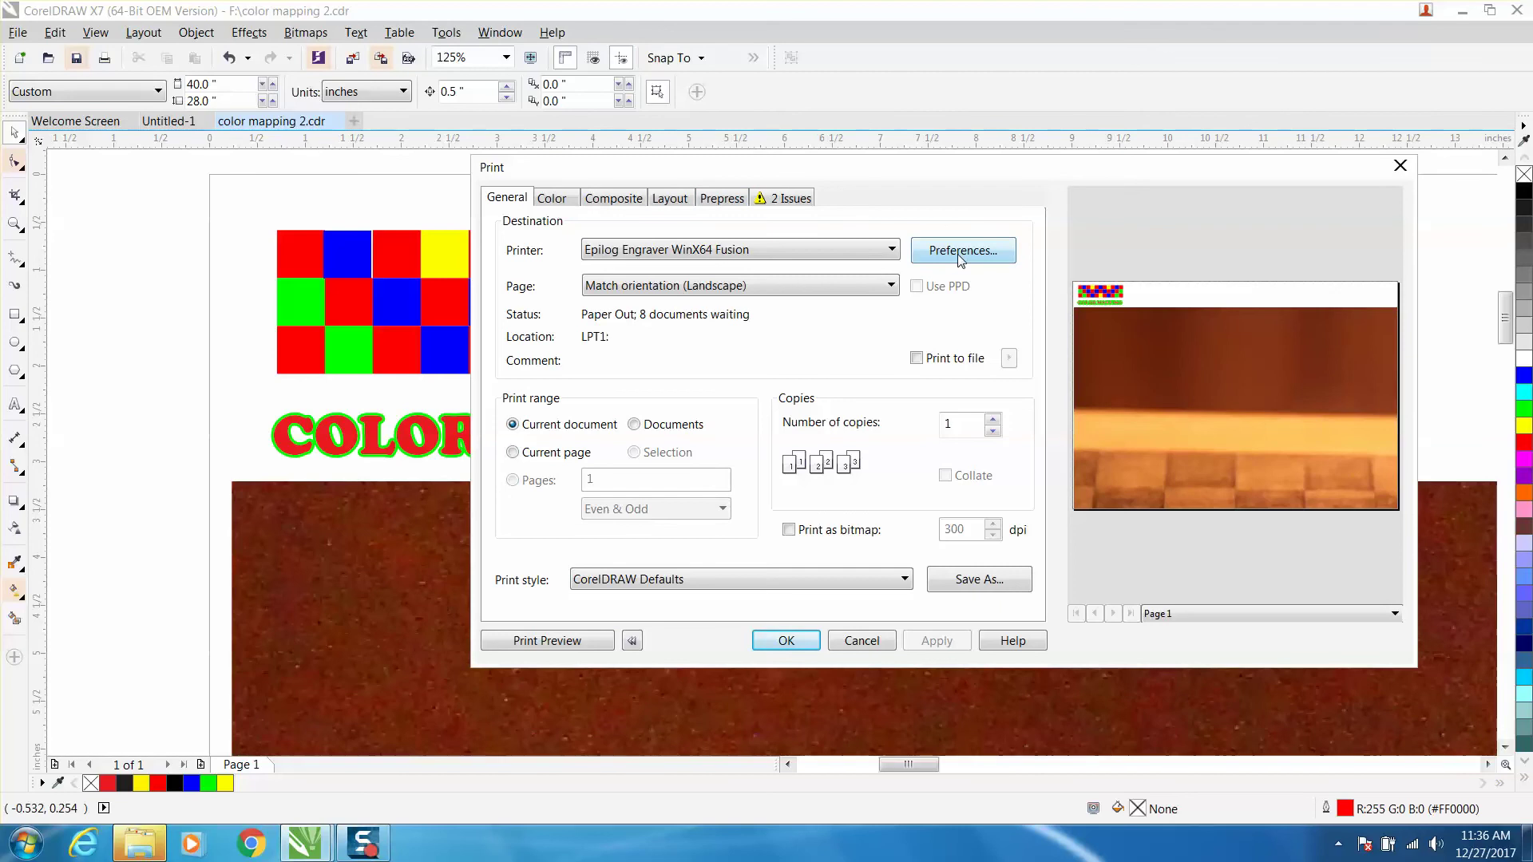
click(959, 255)
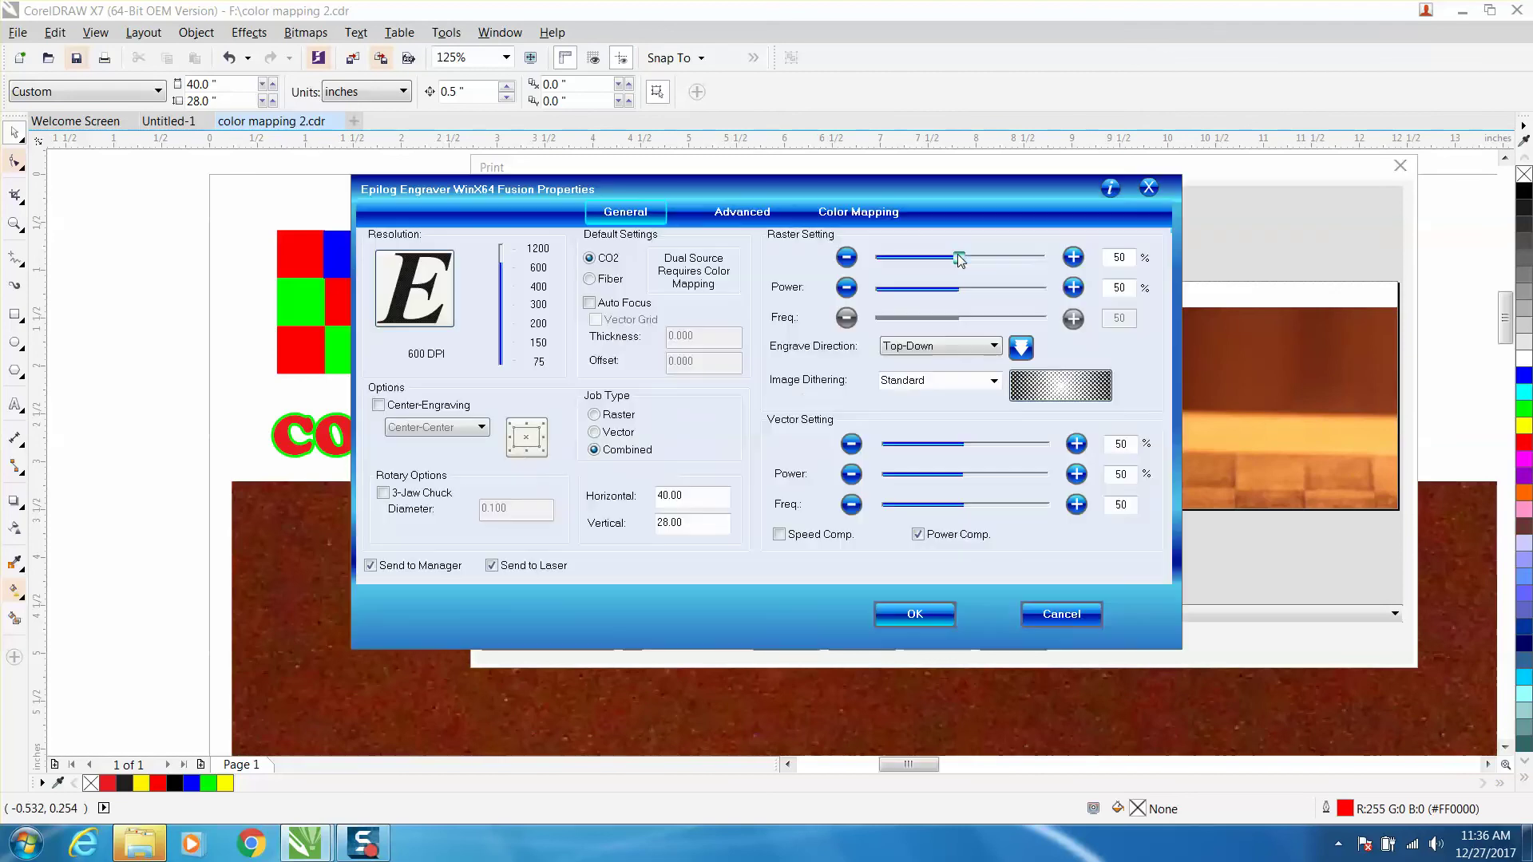
click(877, 214)
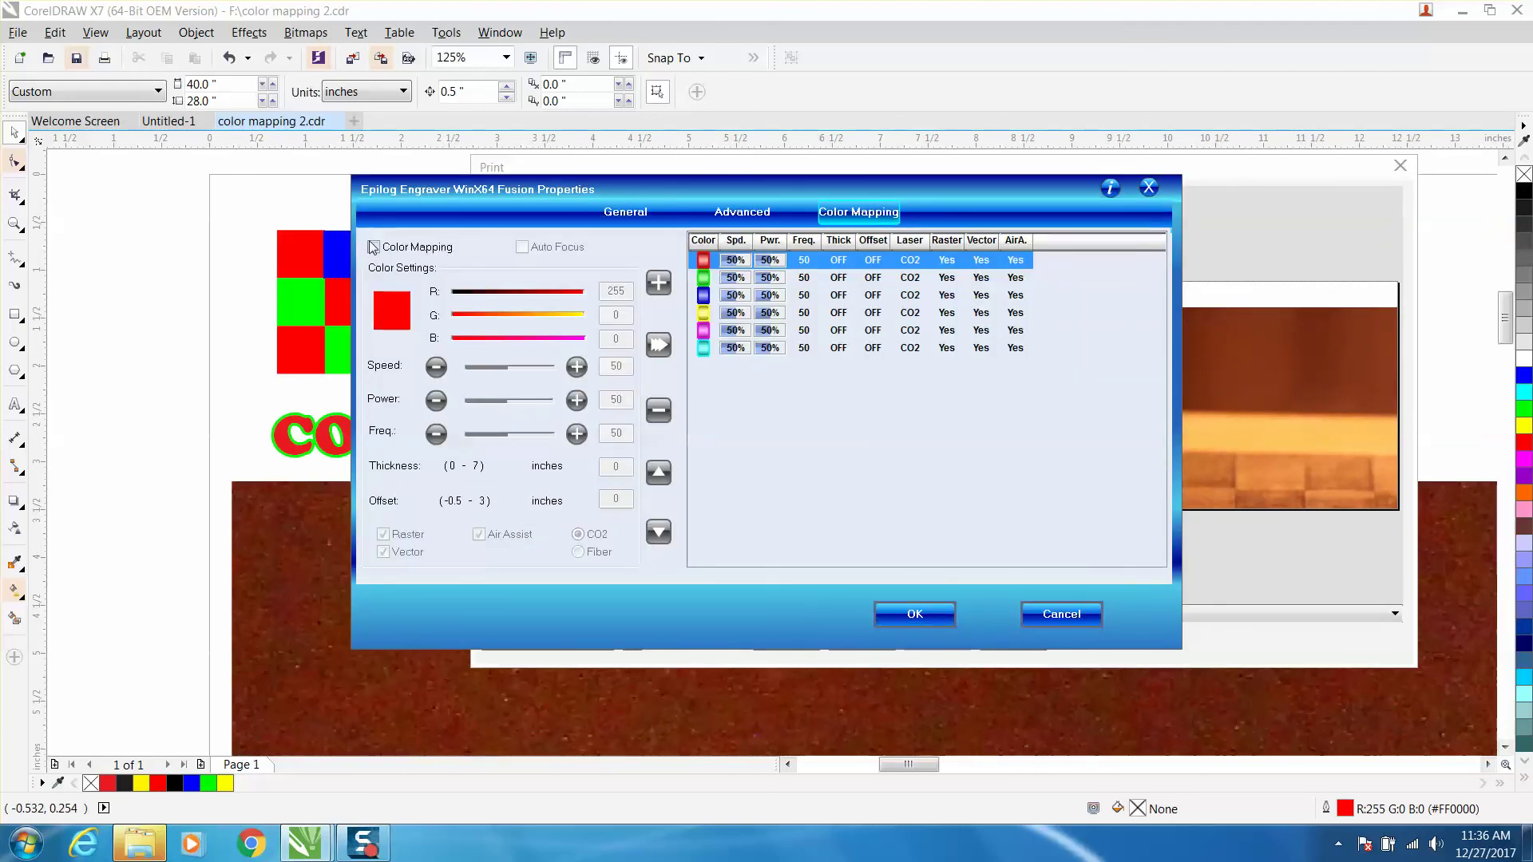
- Enable Color Mapping, turn off Vector for red, and raise red's power to 100
click(374, 248)
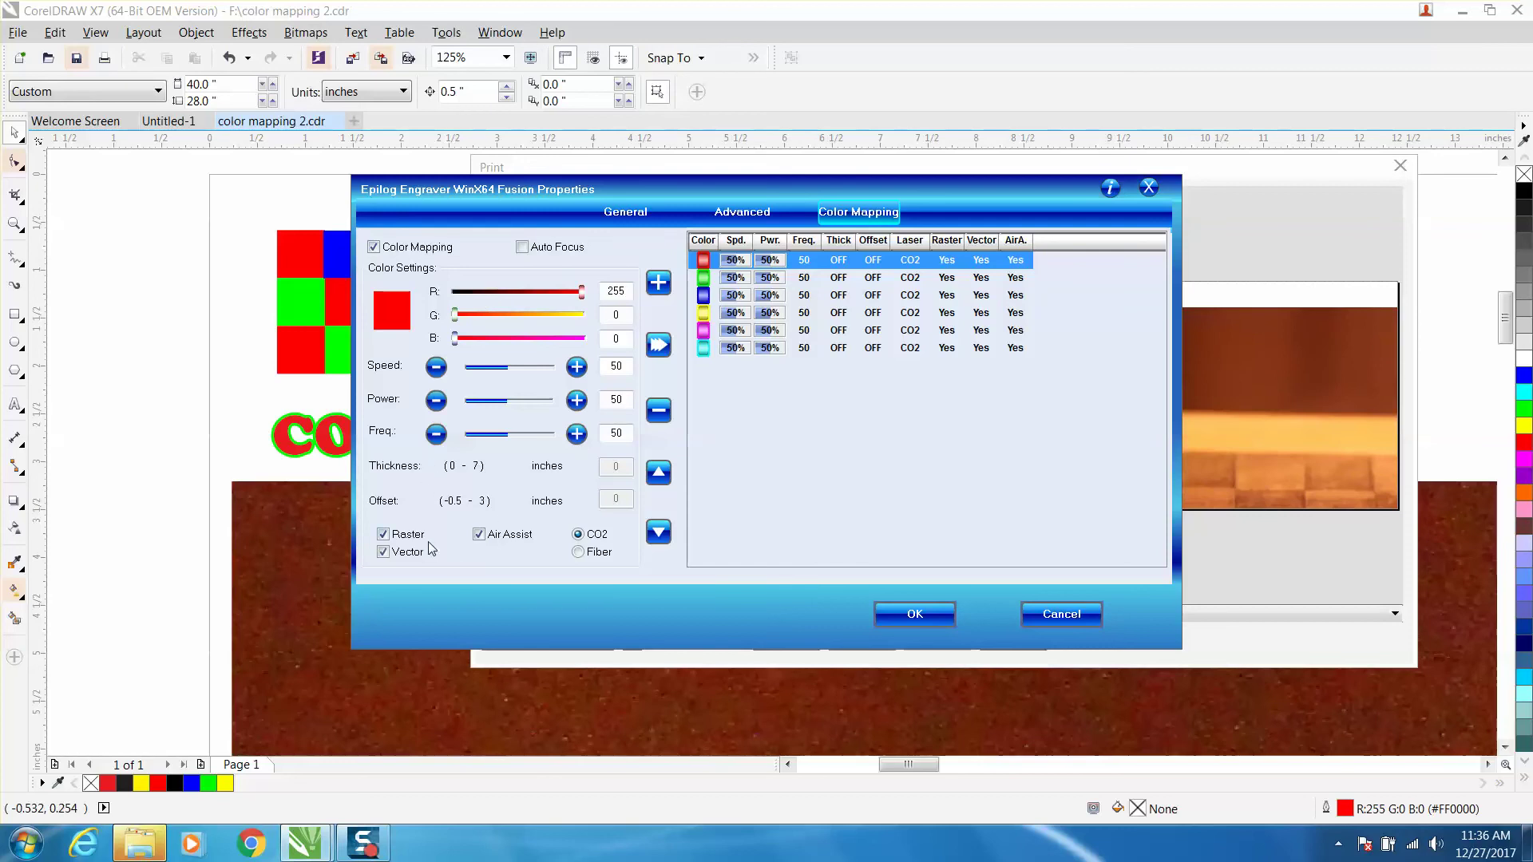
click(383, 554)
drag(509, 401, 549, 401)
- Apply red's settings, then map blue to 90% speed and 100% power
click(658, 347)
click(705, 297)
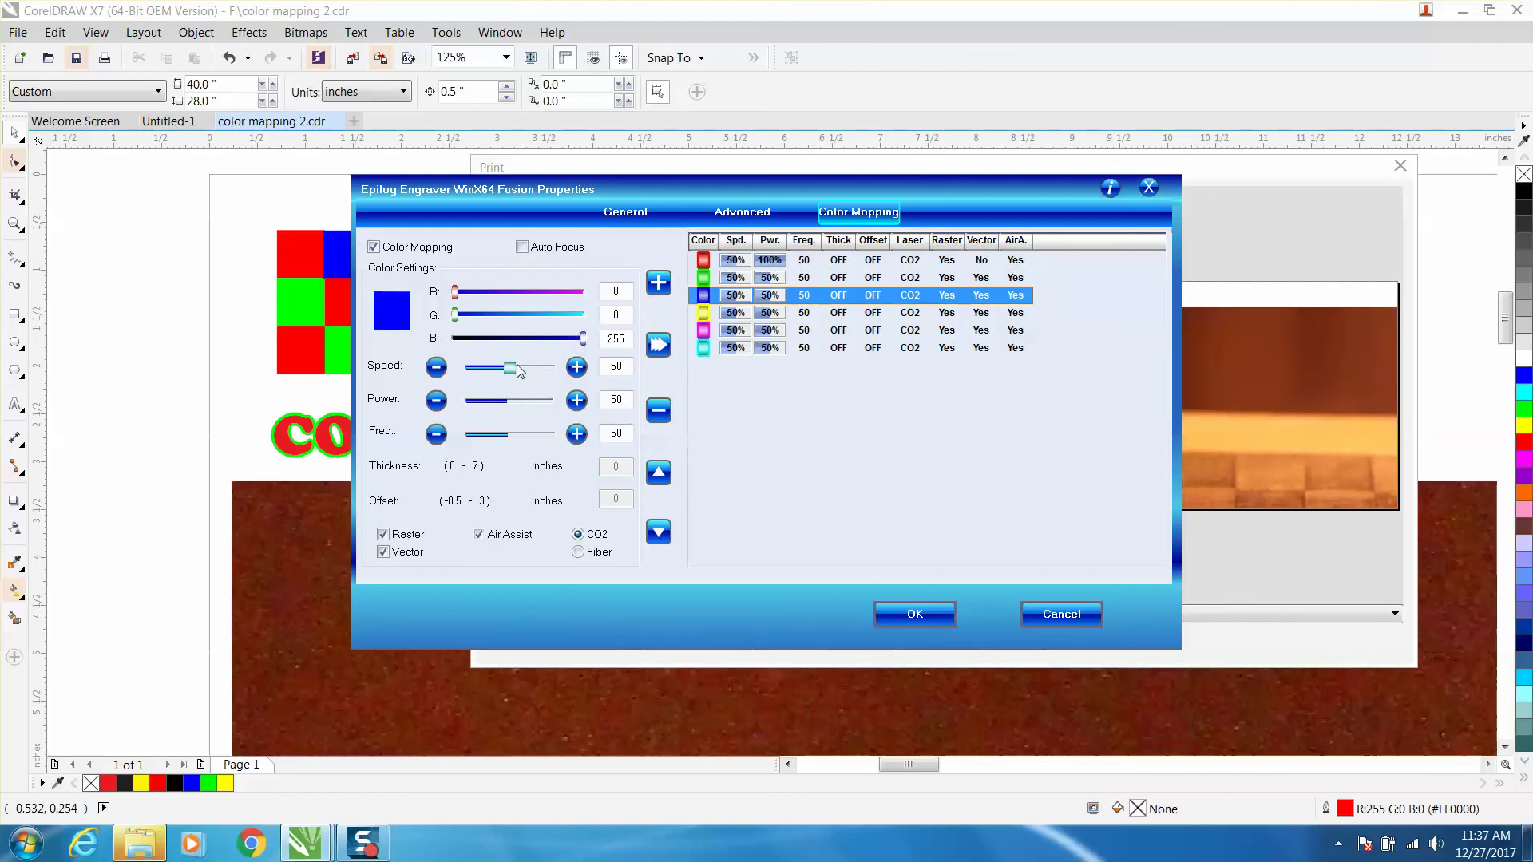
drag(509, 401, 543, 369)
click(436, 368)
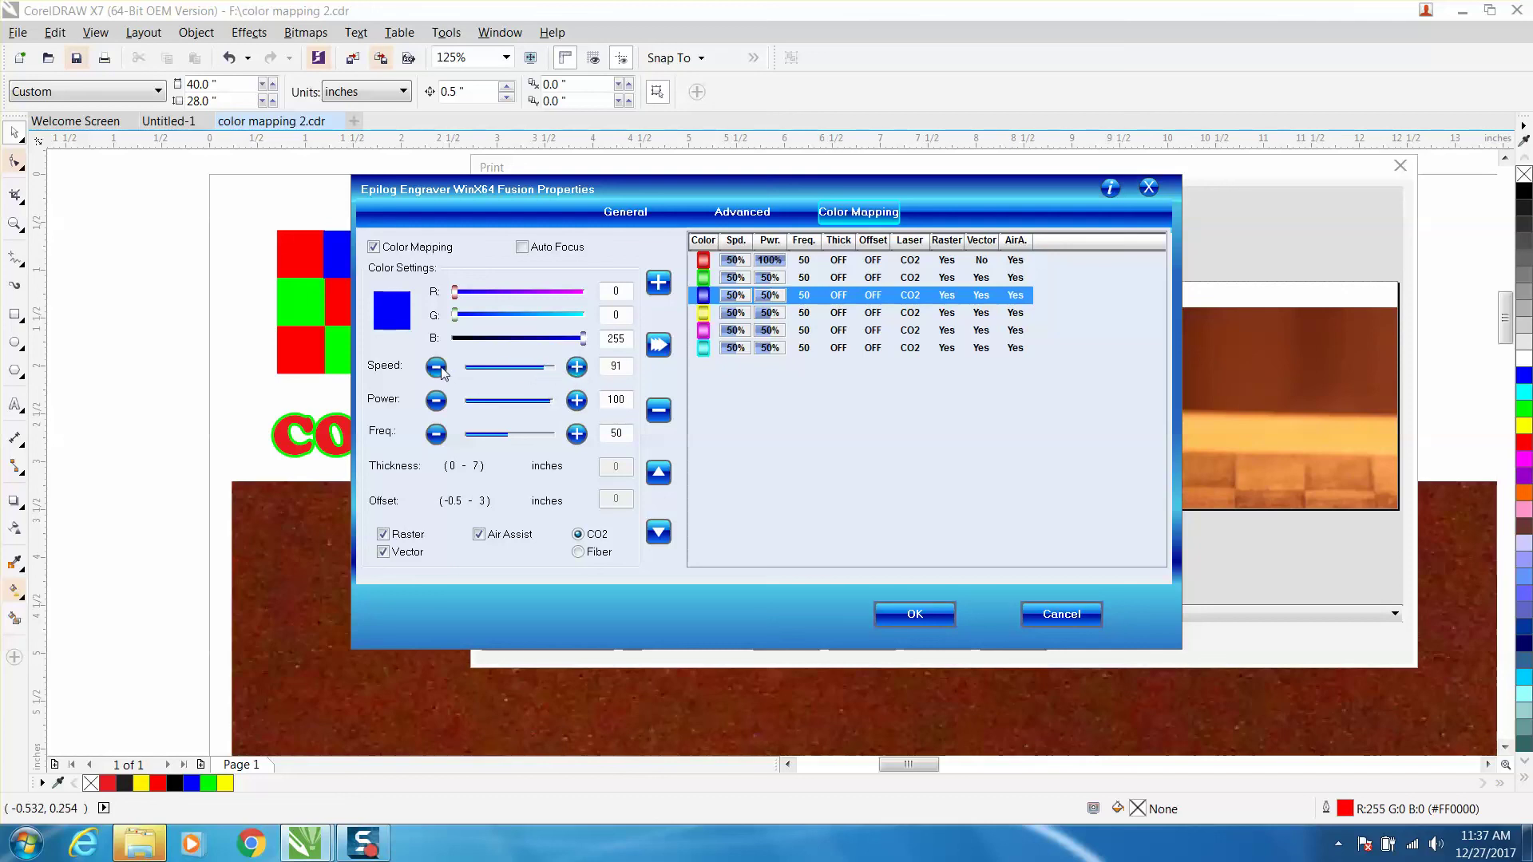
click(660, 344)
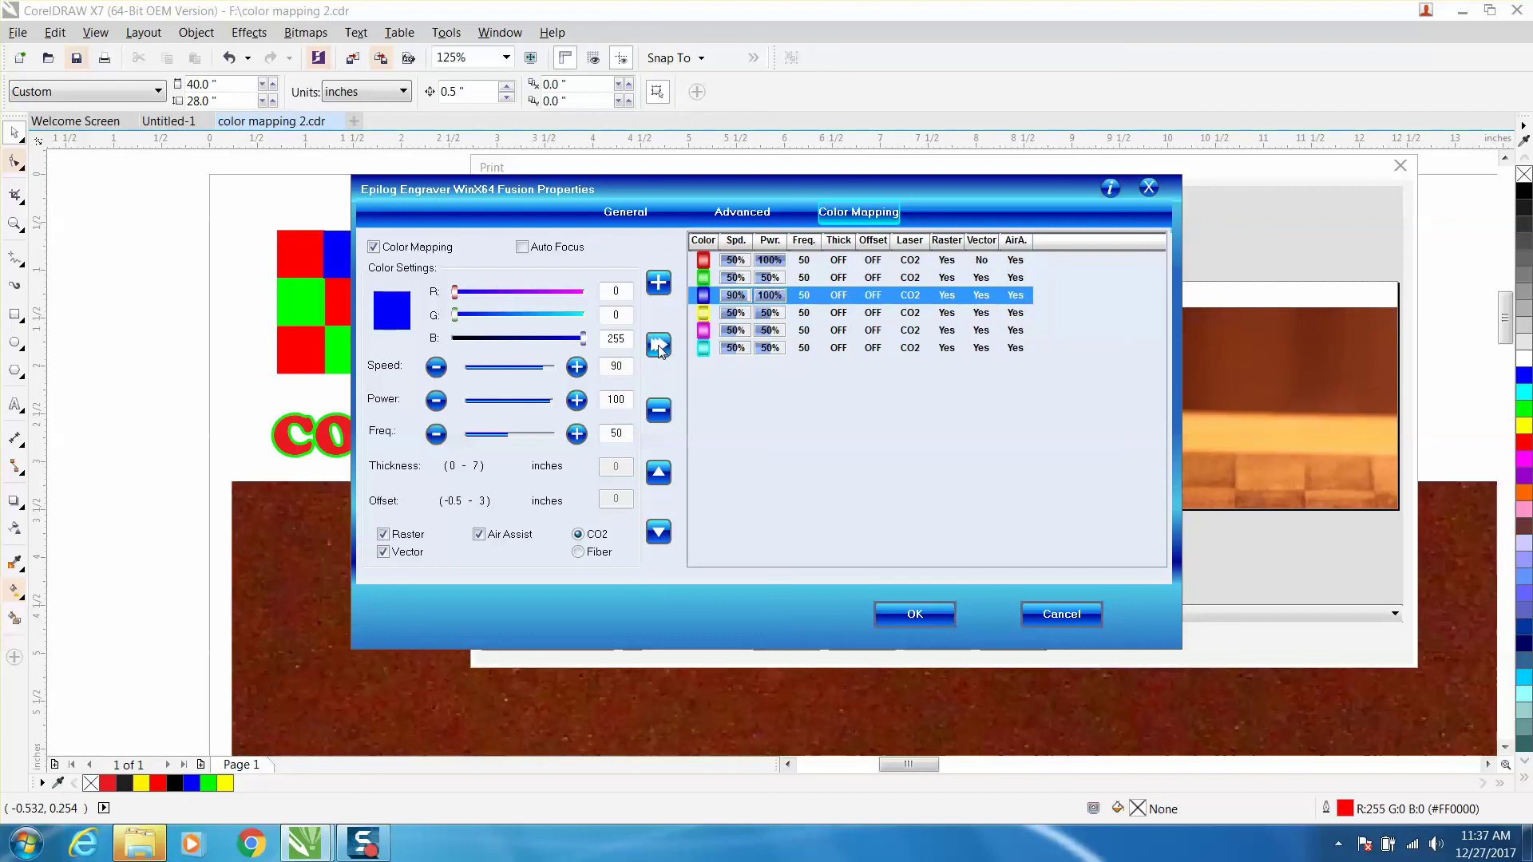
click(706, 281)
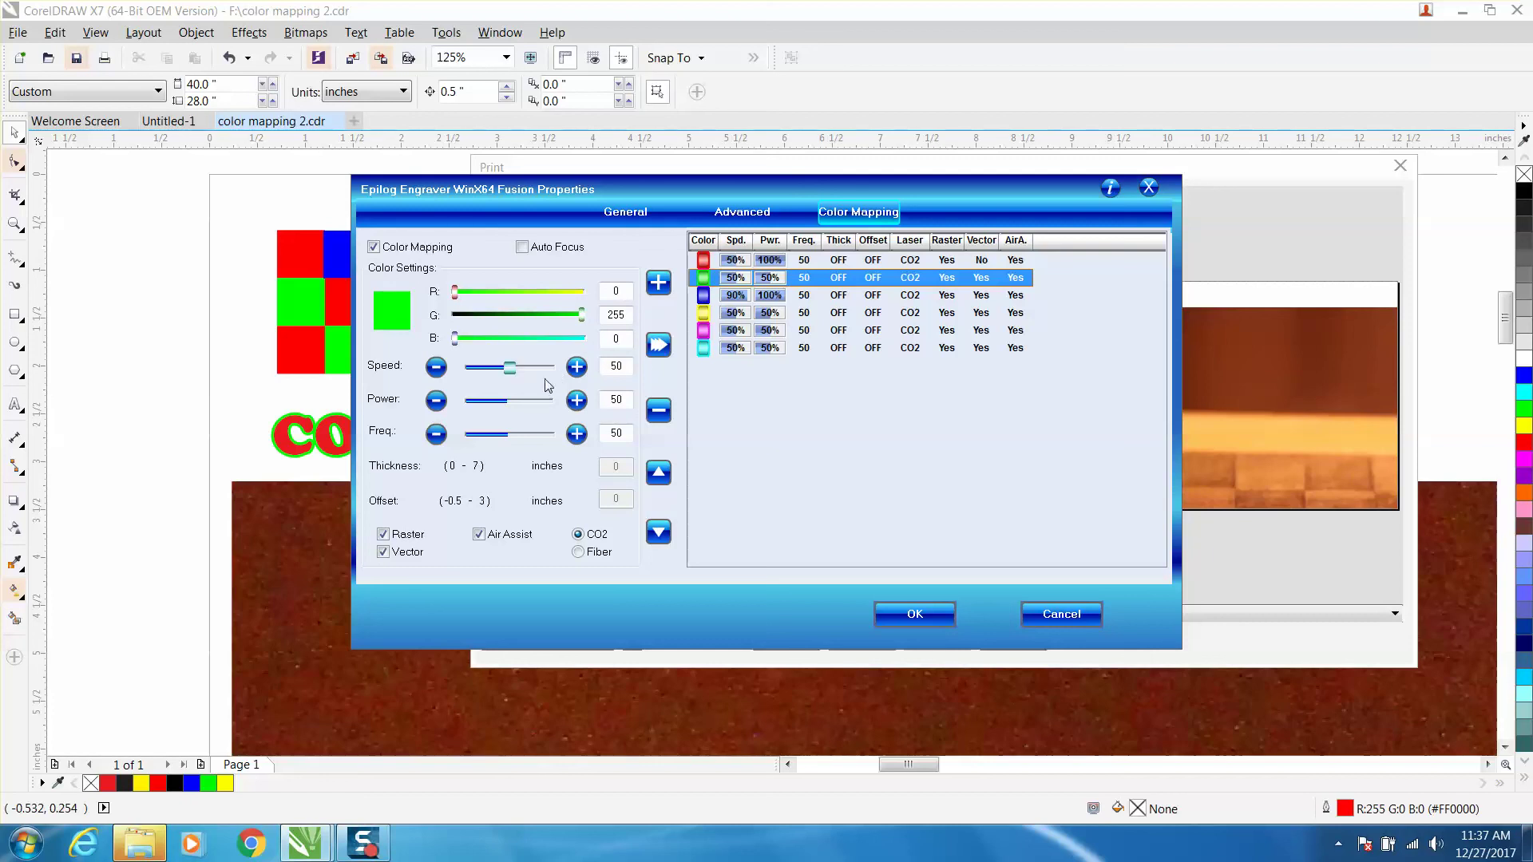
- Set green's power to 100 and its speed to 70
drag(509, 403, 563, 405)
click(577, 367)
click(577, 367)
click(578, 367)
click(578, 367)
click(578, 367)
click(579, 368)
click(576, 366)
click(577, 366)
- Apply green's settings, confirm the Epilog color mapping, and close Print without printing
click(658, 345)
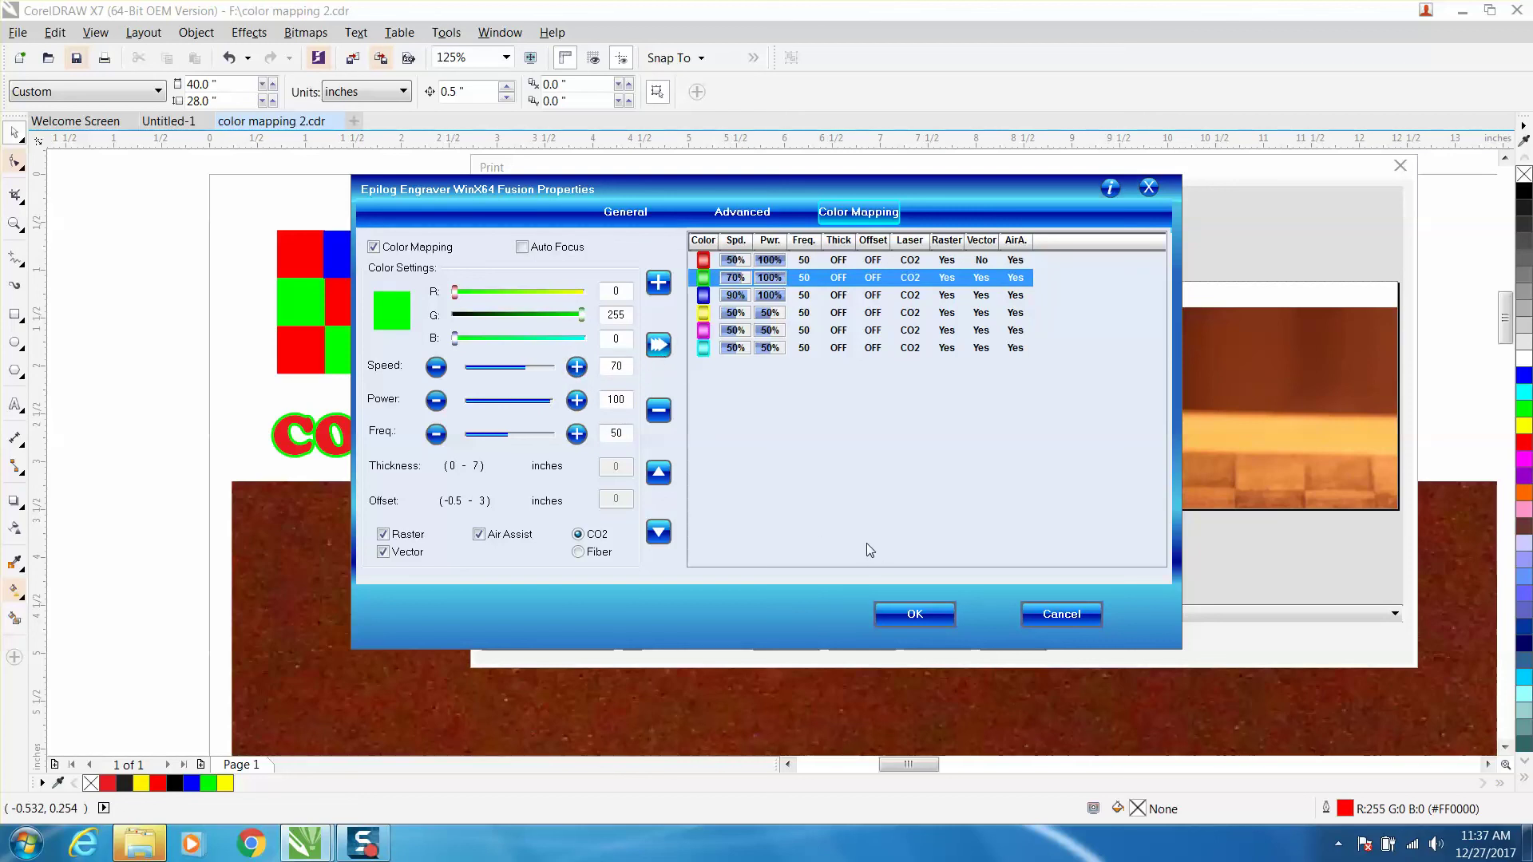
click(914, 614)
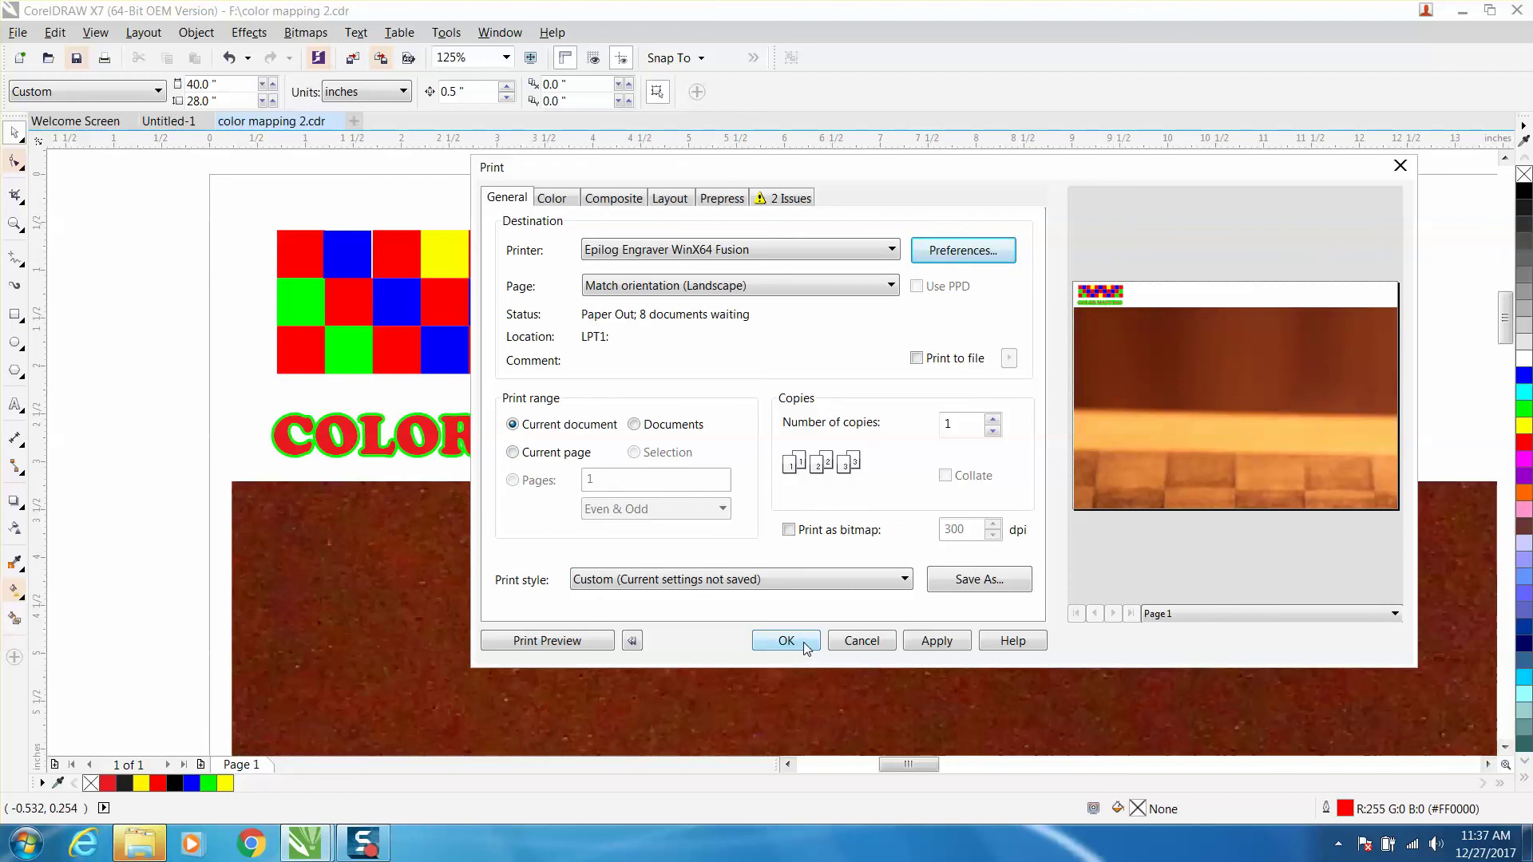
click(863, 641)
- Zoom out, then zoom in on the photo of the engraved checkerboard board
scroll(765, 498, down, 2)
scroll(764, 499, down, 4)
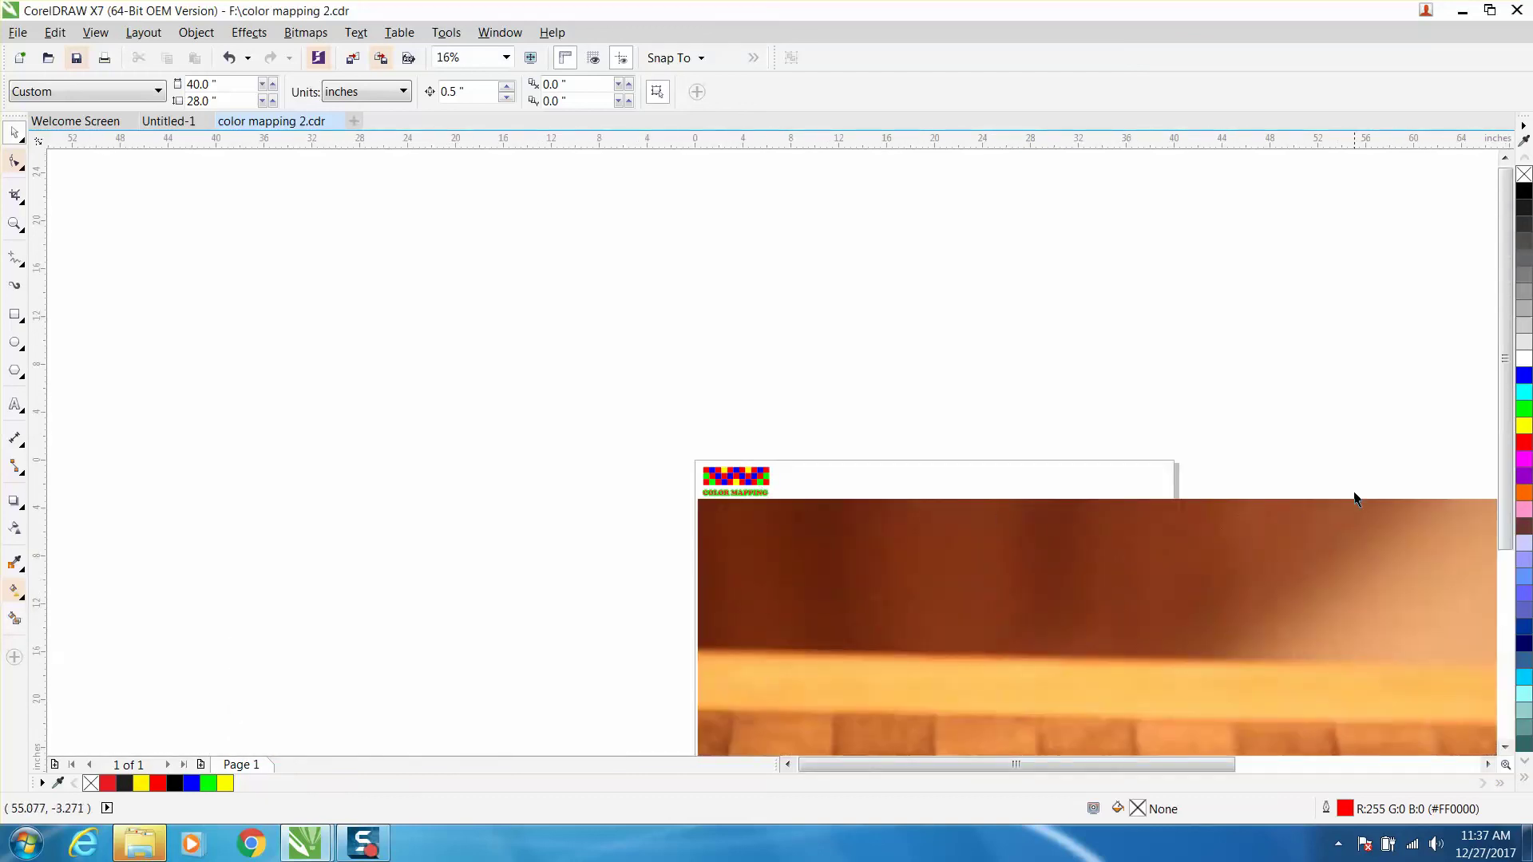
drag(1508, 456, 1509, 517)
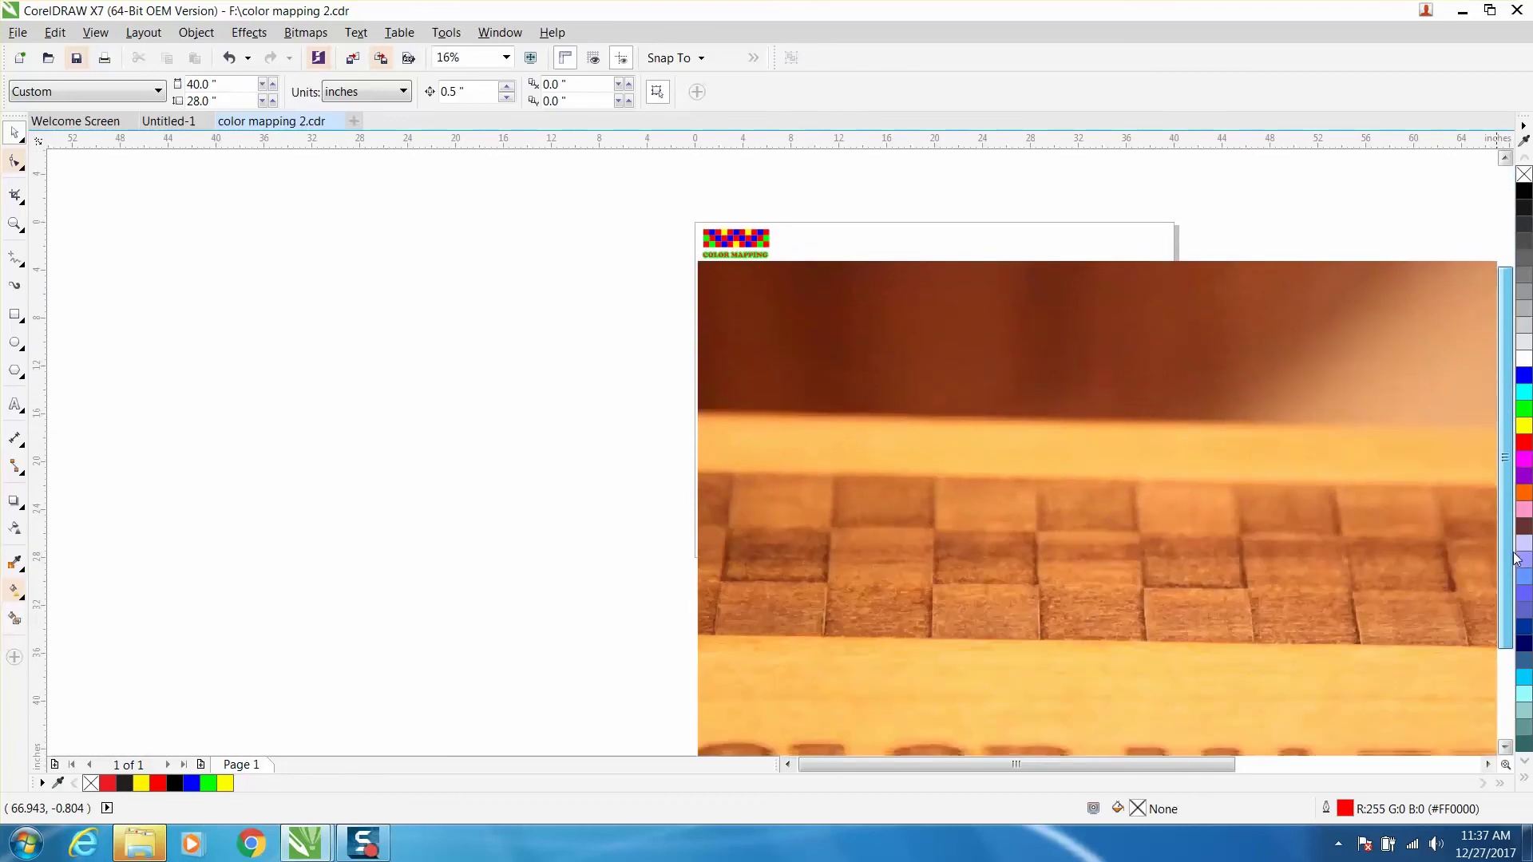
scroll(1088, 554, down, 3)
scroll(1150, 527, down, 2)
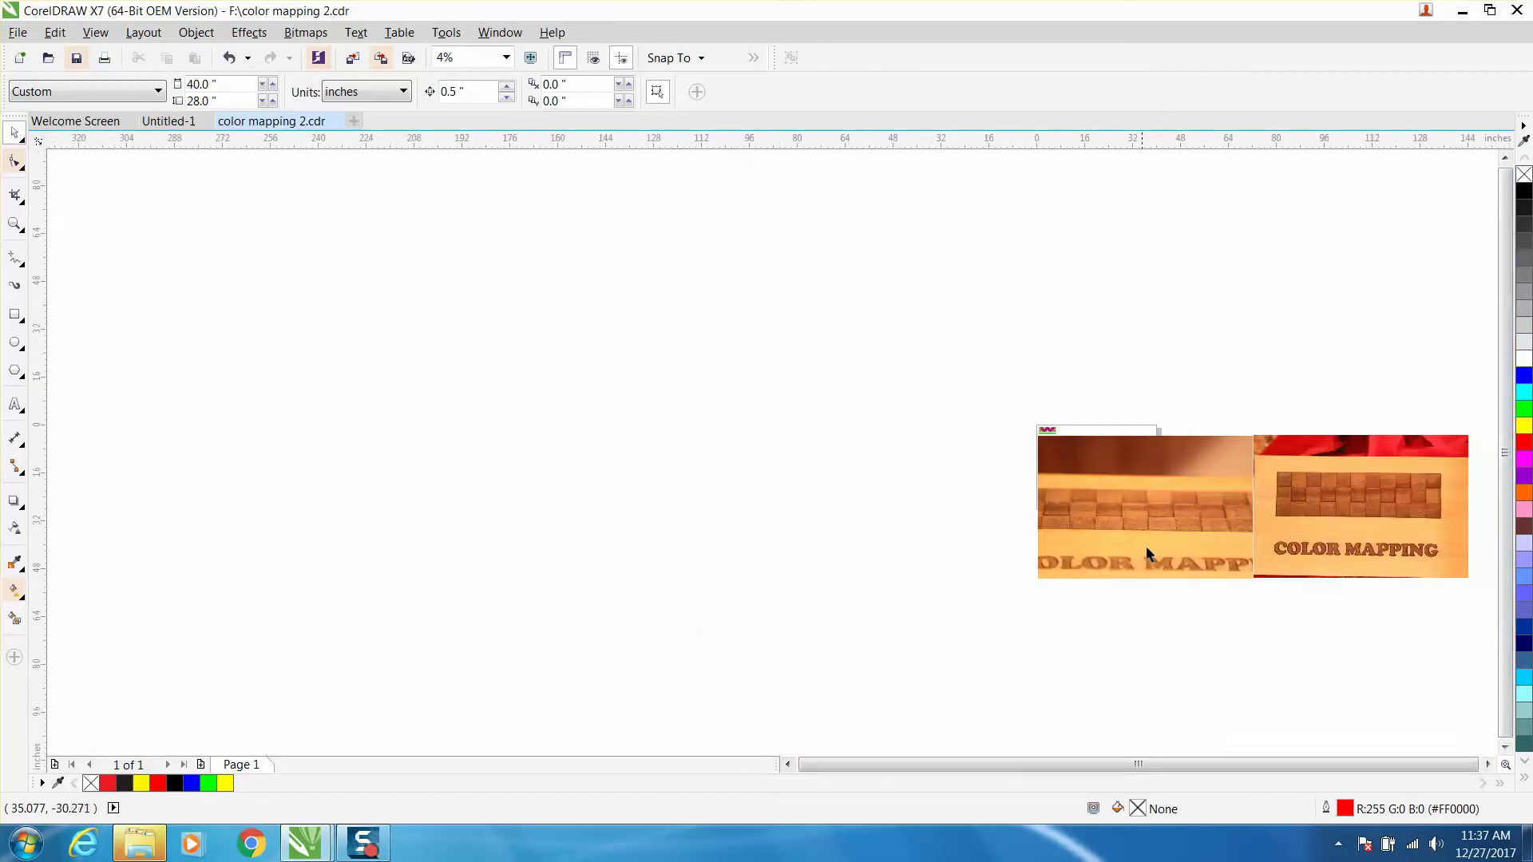
click(15, 225)
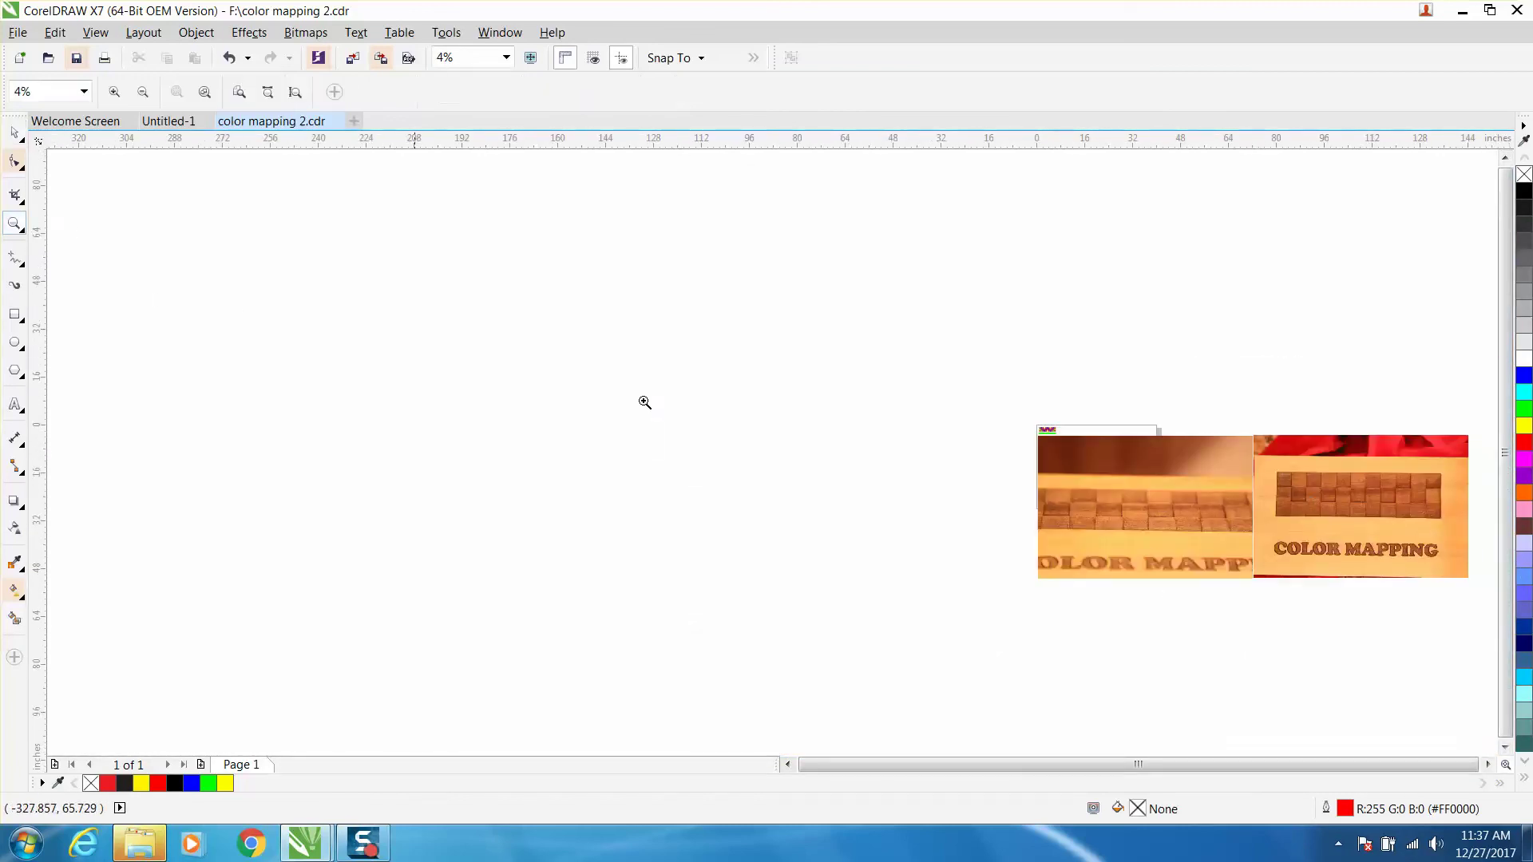
drag(1264, 462, 1432, 574)
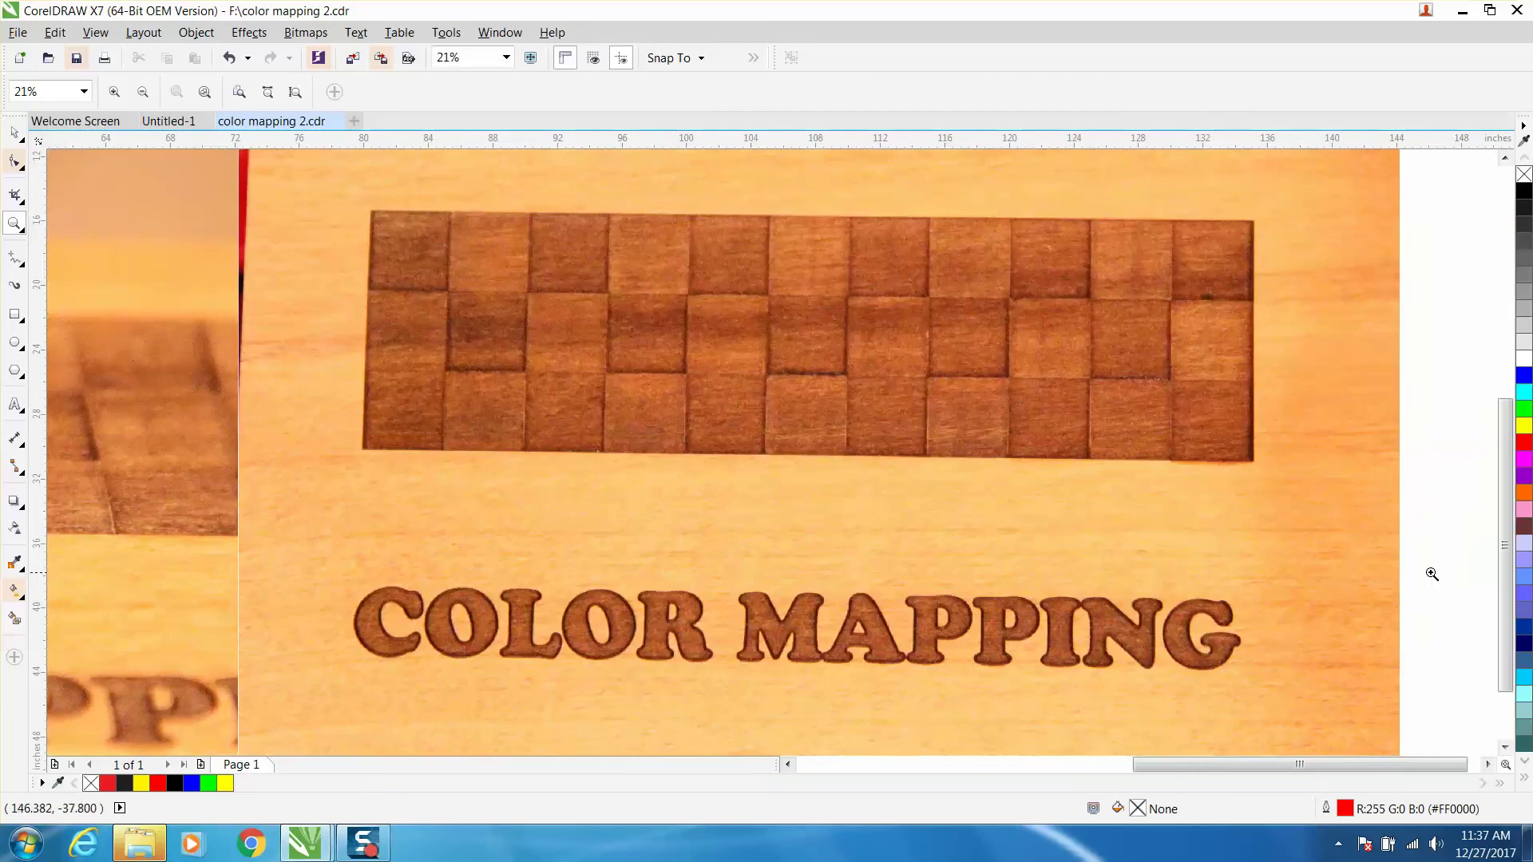